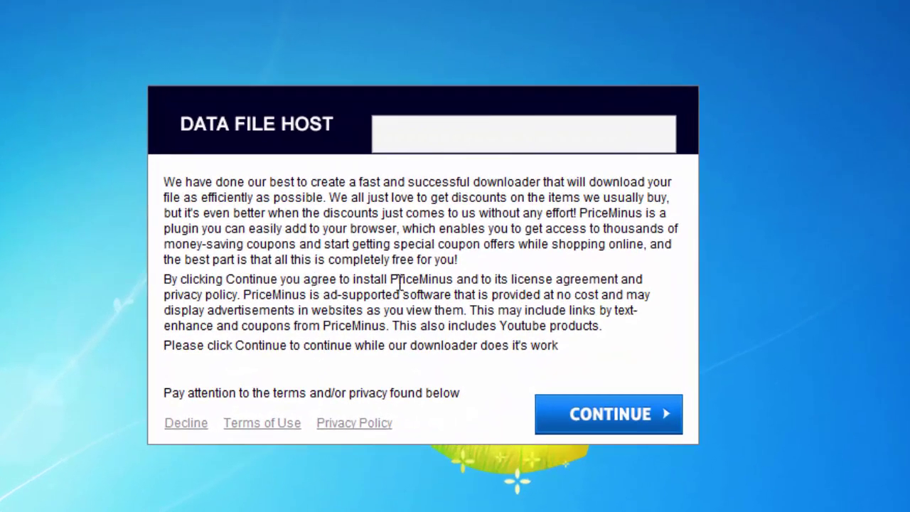
# Centre the Data File Host installer, then CONTINUE on the PriceMinus offer and ACCEPT on MyStartSearch.
pyautogui.moveTo(399, 282); pyautogui.dragTo(423, 281)
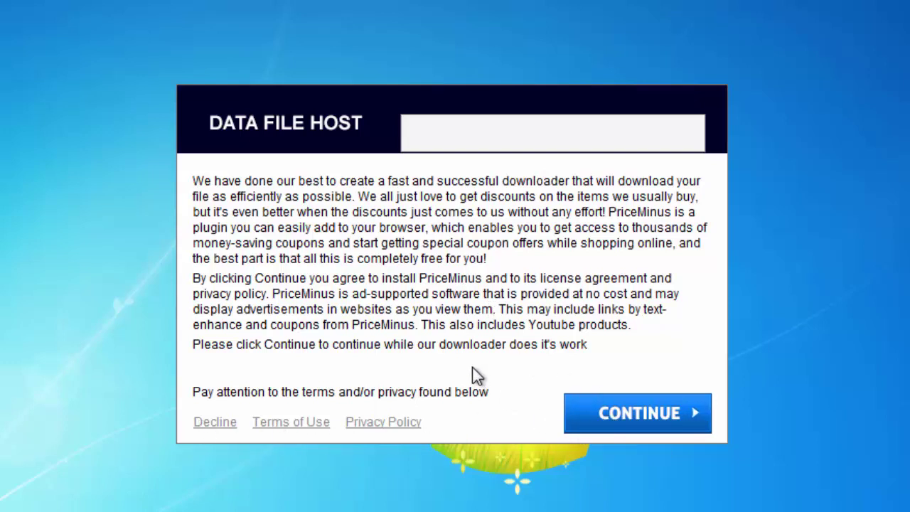
pyautogui.click(580, 398)
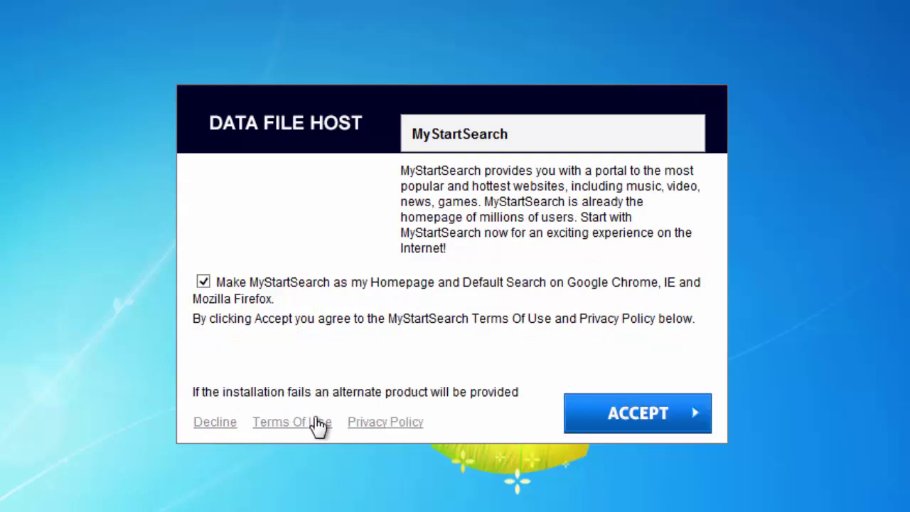
pyautogui.click(214, 421)
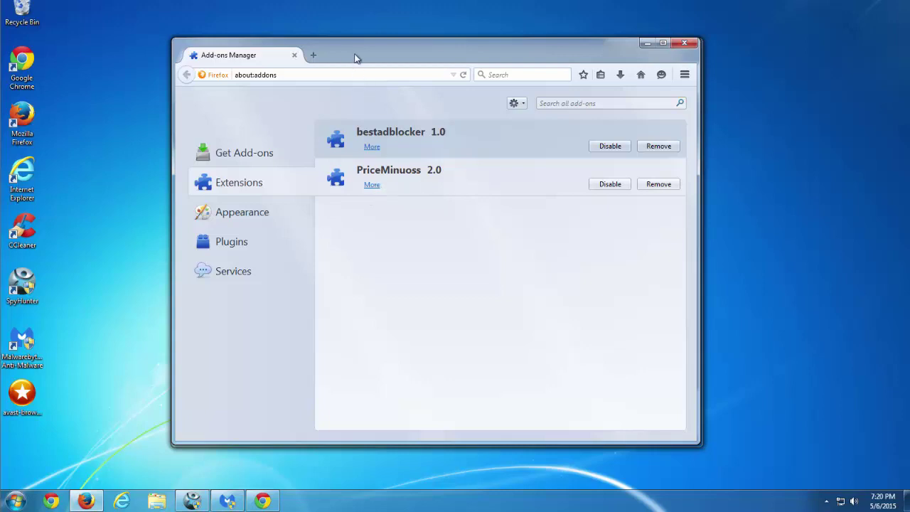
pyautogui.moveTo(359, 62)
pyautogui.mouseDown()
pyautogui.moveTo(363, 69)
pyautogui.moveTo(343, 60)
pyautogui.mouseUp()
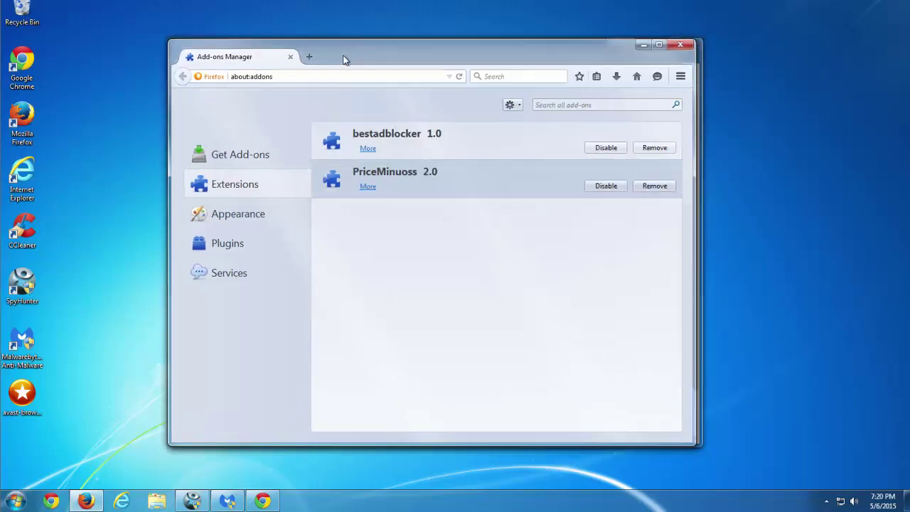
pyautogui.click(643, 44)
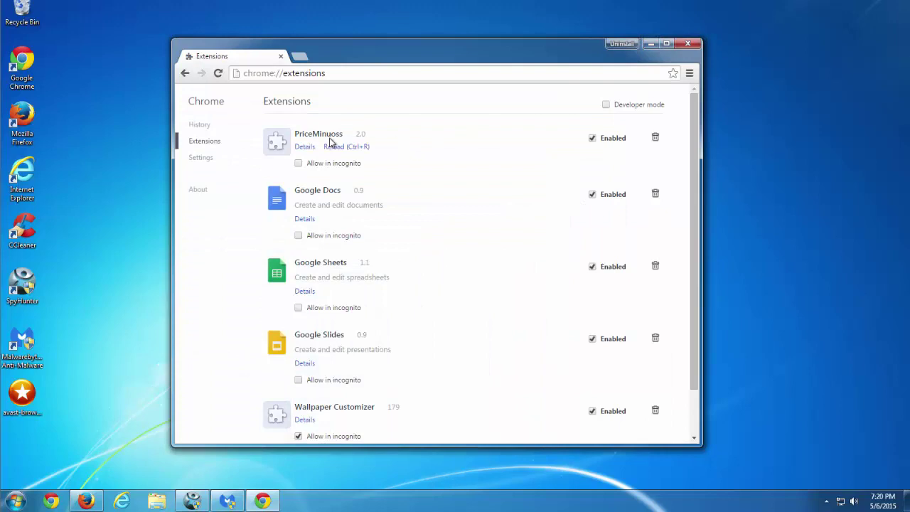
pyautogui.moveTo(591, 46); pyautogui.dragTo(562, 32)
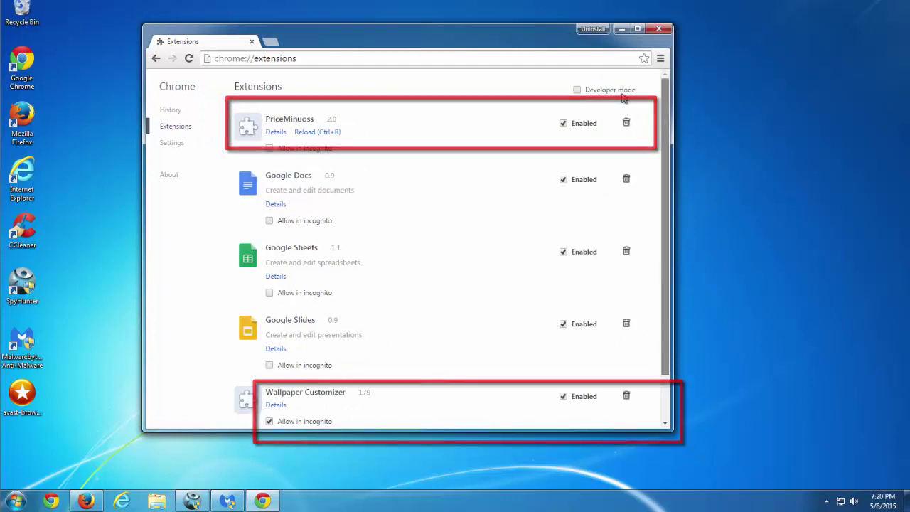
pyautogui.scroll(-1, 641, 142)
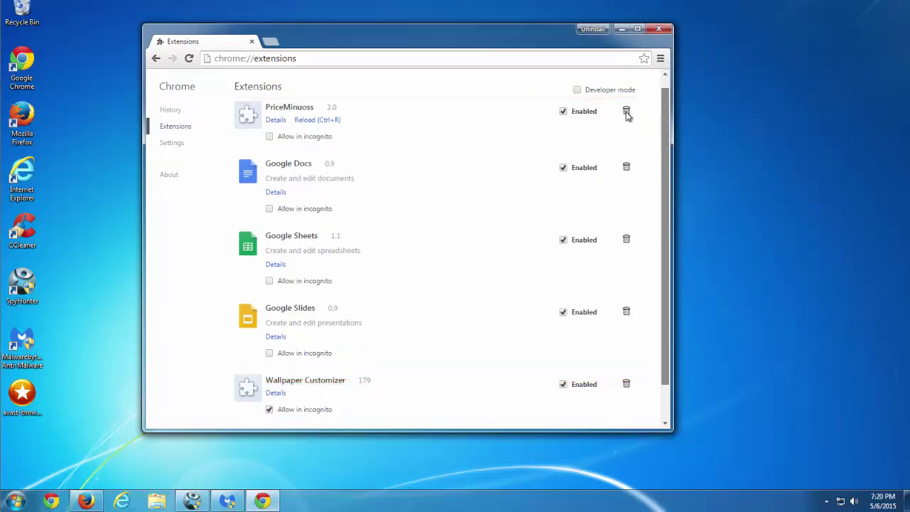
pyautogui.scroll(-1, 665, 322)
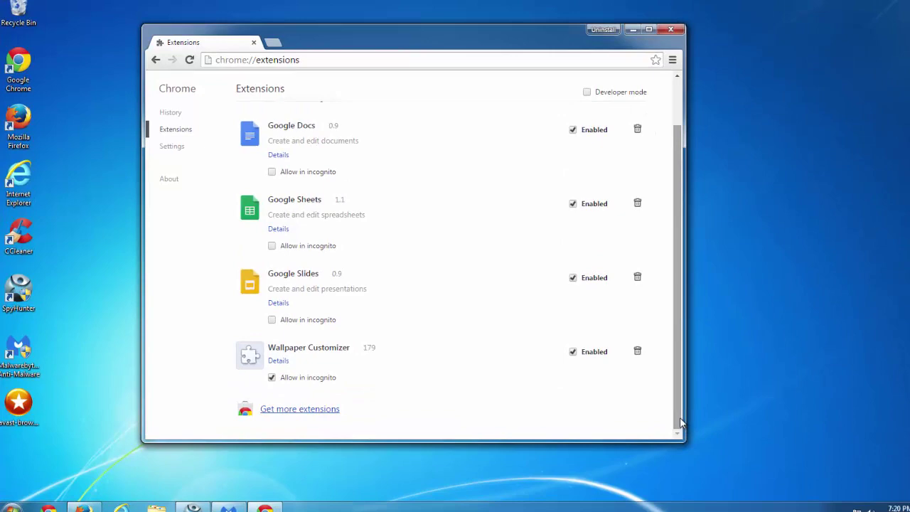
pyautogui.scroll(1, 661, 177)
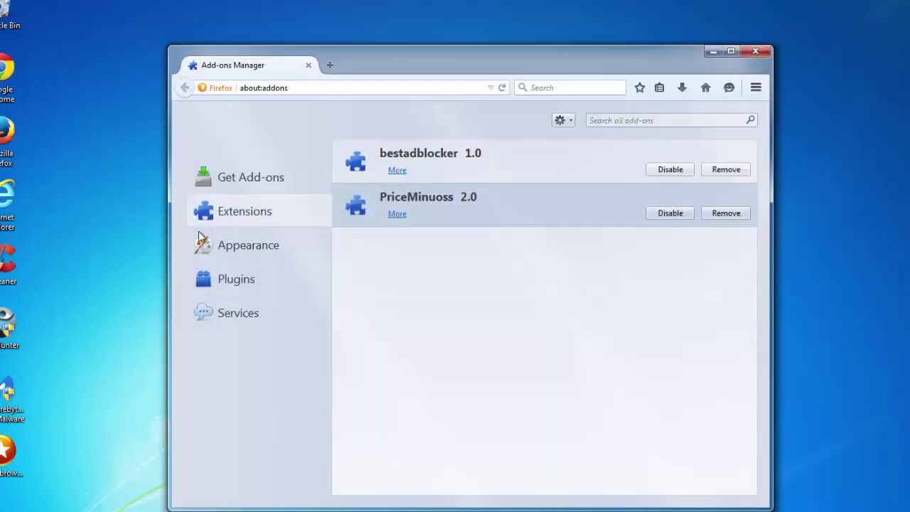
# Refresh the desktop and open Control Panel's Programs > Uninstall a program list.
pyautogui.rightClick(96, 213)
pyautogui.click(125, 252)
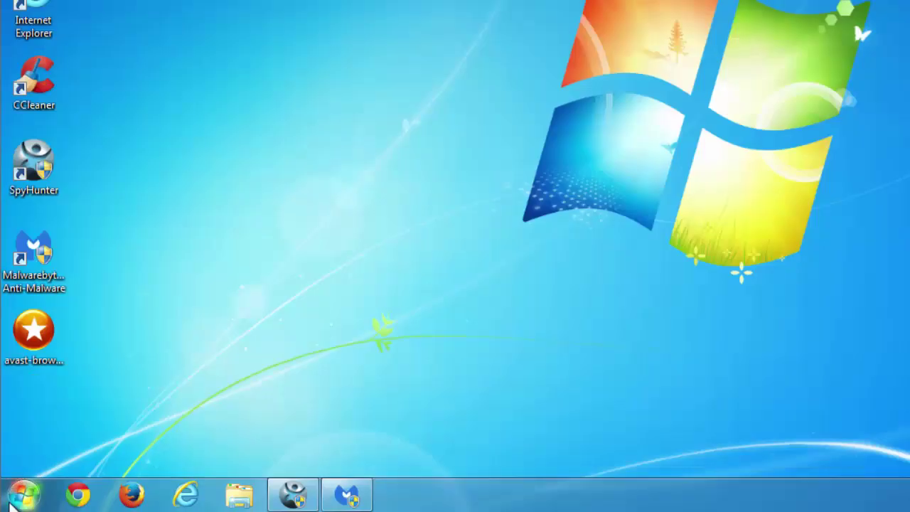
pyautogui.click(24, 493)
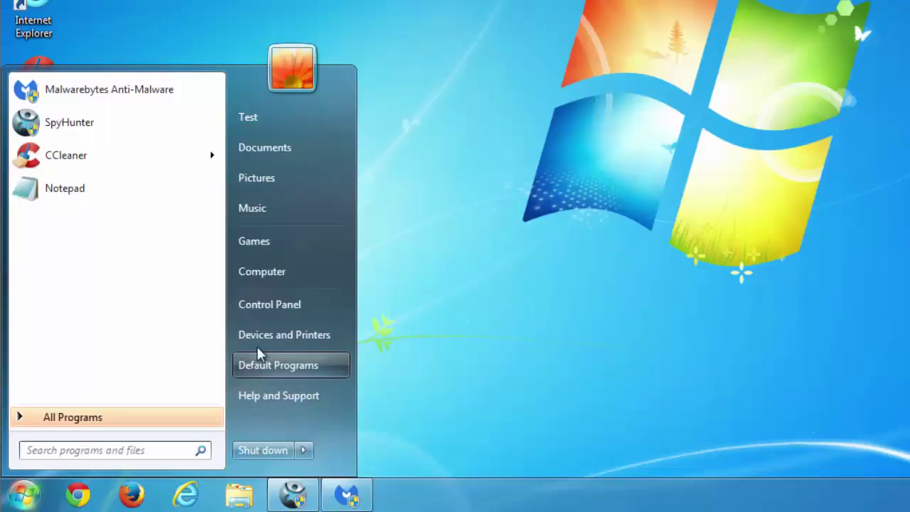
pyautogui.click(258, 305)
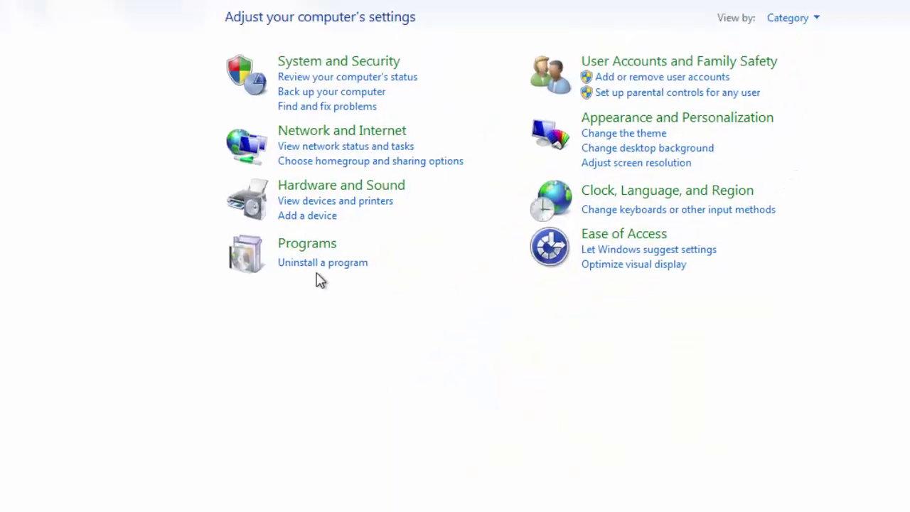
pyautogui.click(288, 299)
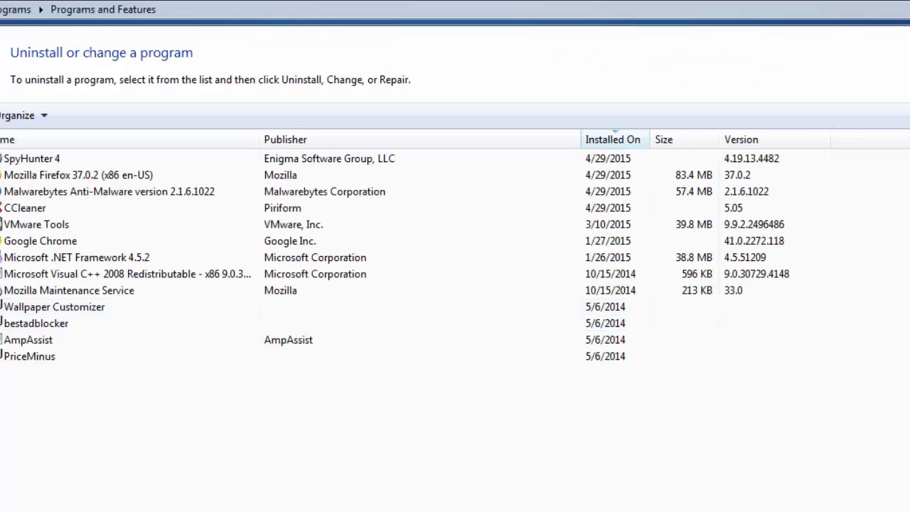
# Uninstall Wallpaper Customizer, answering No to decline its alternate browser extension.
pyautogui.click(32, 356)
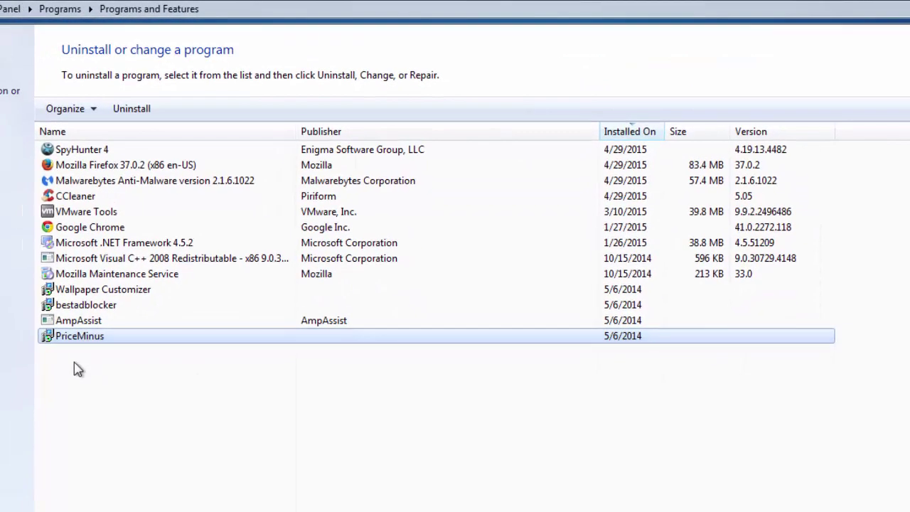
pyautogui.click(81, 318)
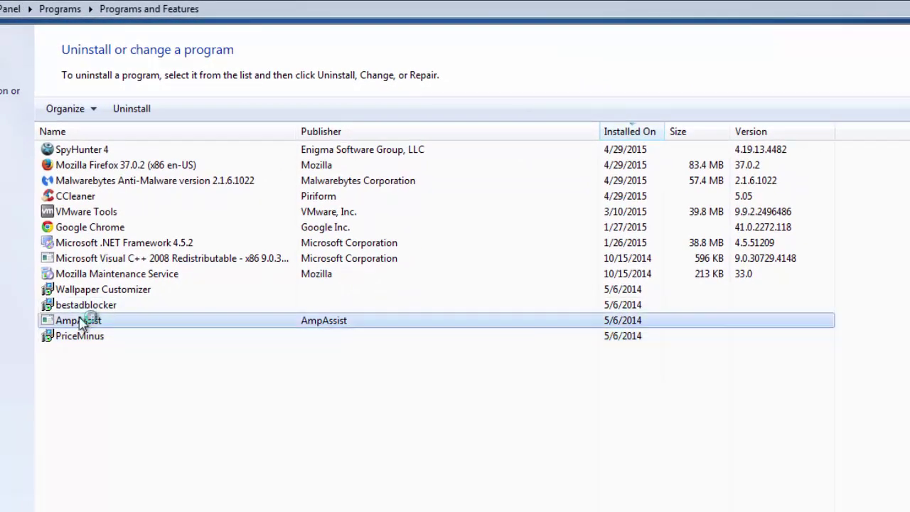
pyautogui.click(84, 304)
pyautogui.click(83, 292)
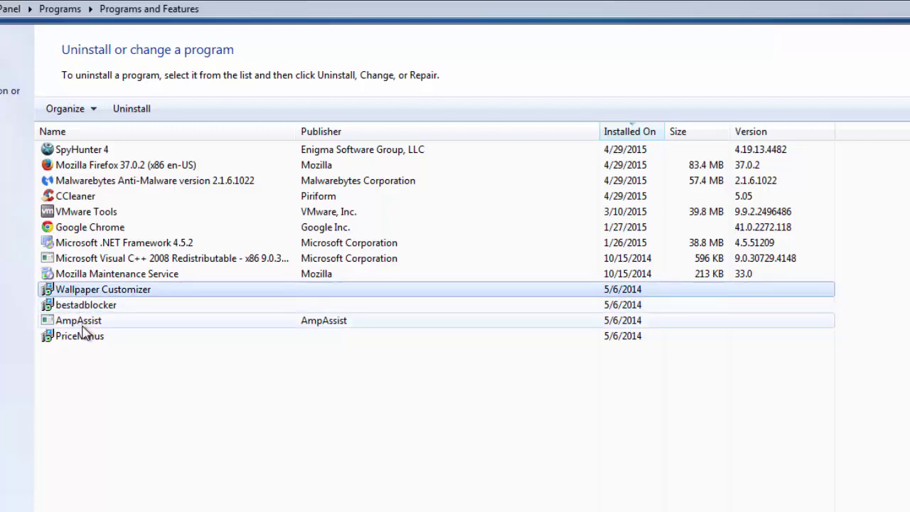
pyautogui.click(132, 110)
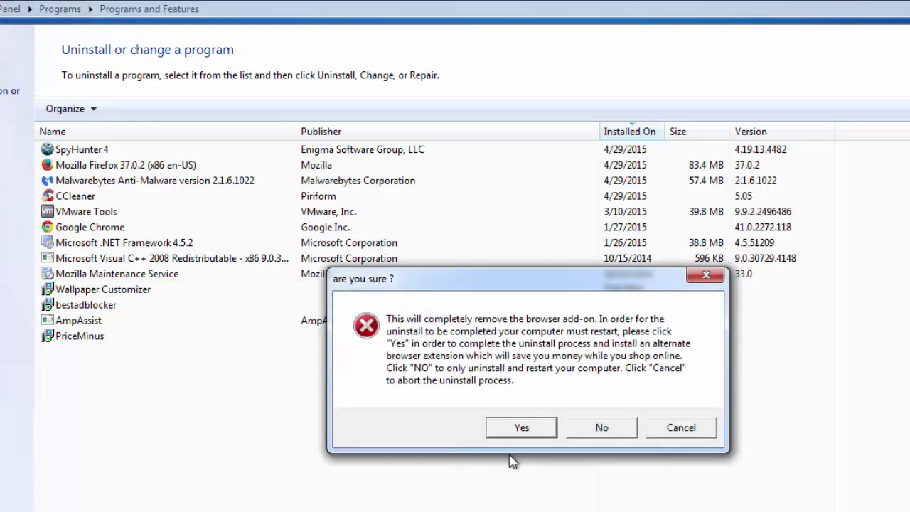
pyautogui.moveTo(432, 287); pyautogui.dragTo(350, 277)
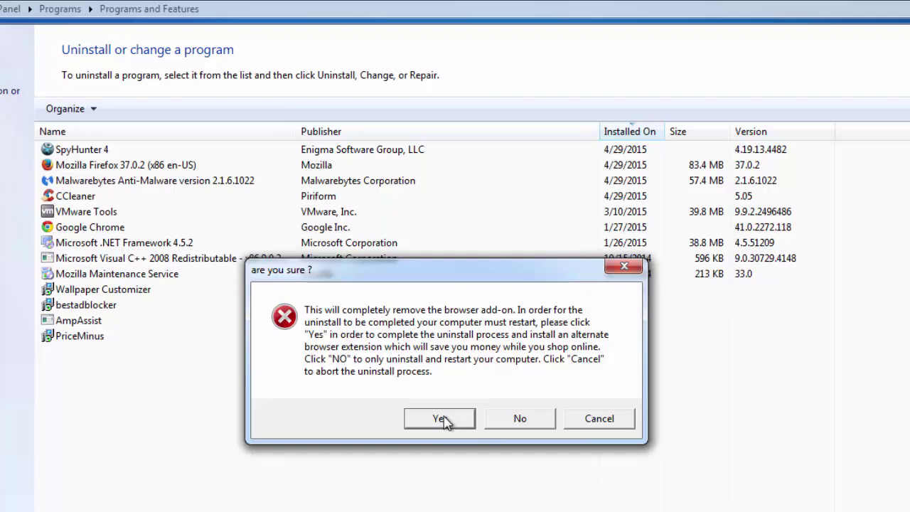
pyautogui.click(506, 418)
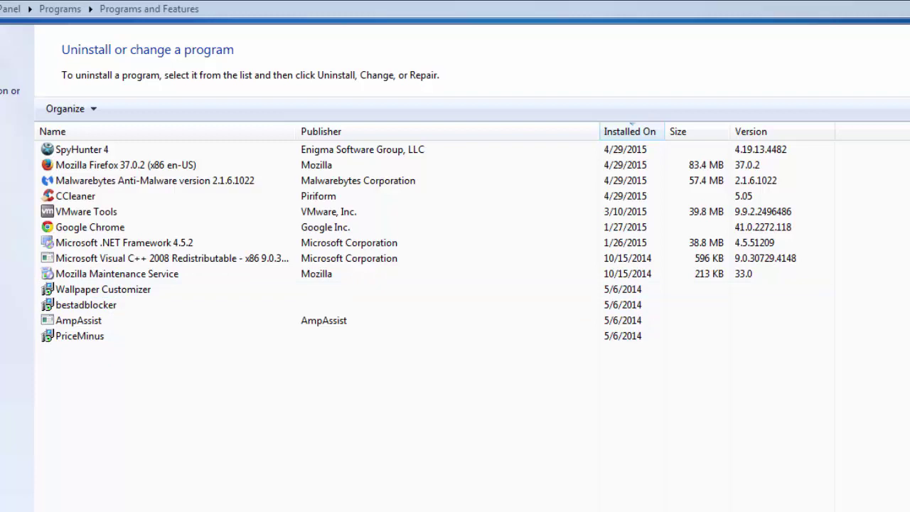
# Uninstall bestadblocker, answering No to decline the alternate extension.
pyautogui.click(86, 293)
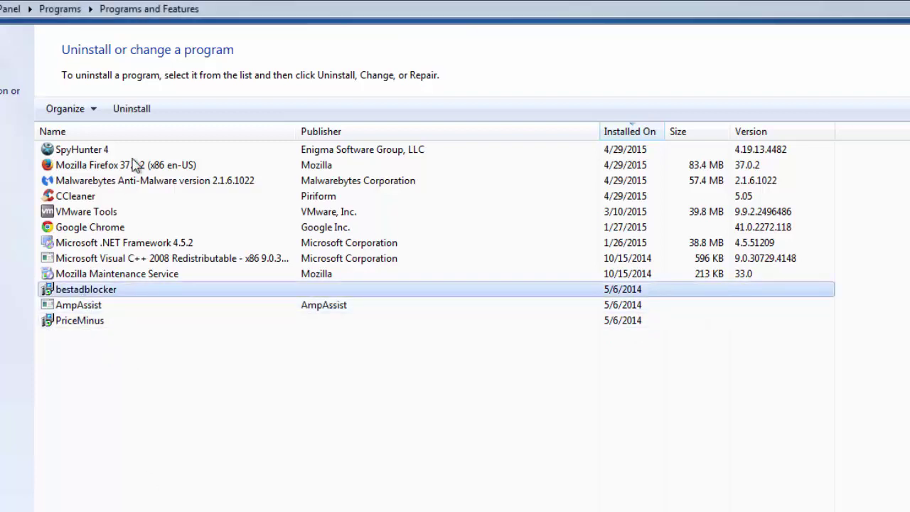
pyautogui.click(129, 109)
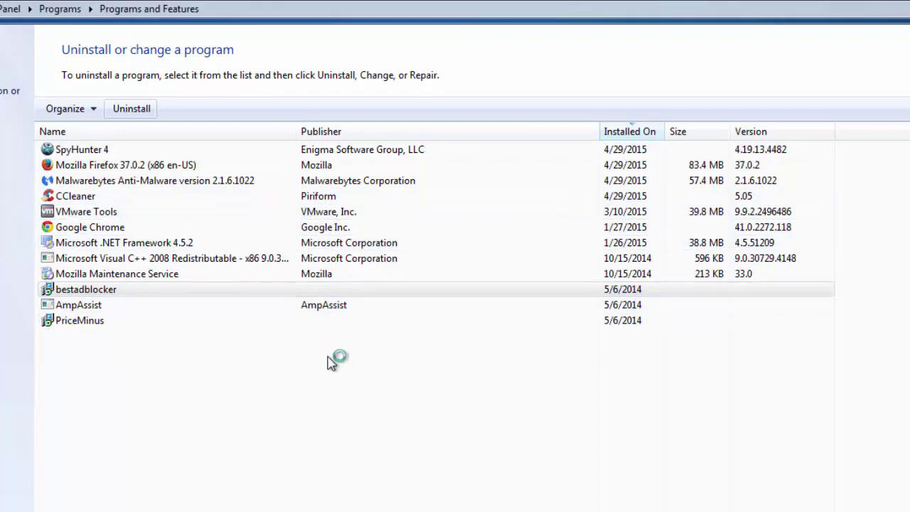
pyautogui.click(91, 290)
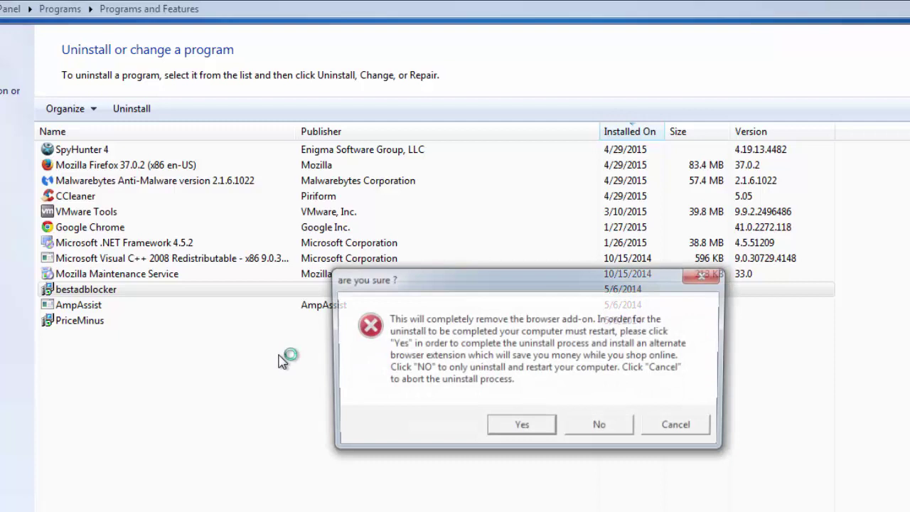
pyautogui.click(601, 429)
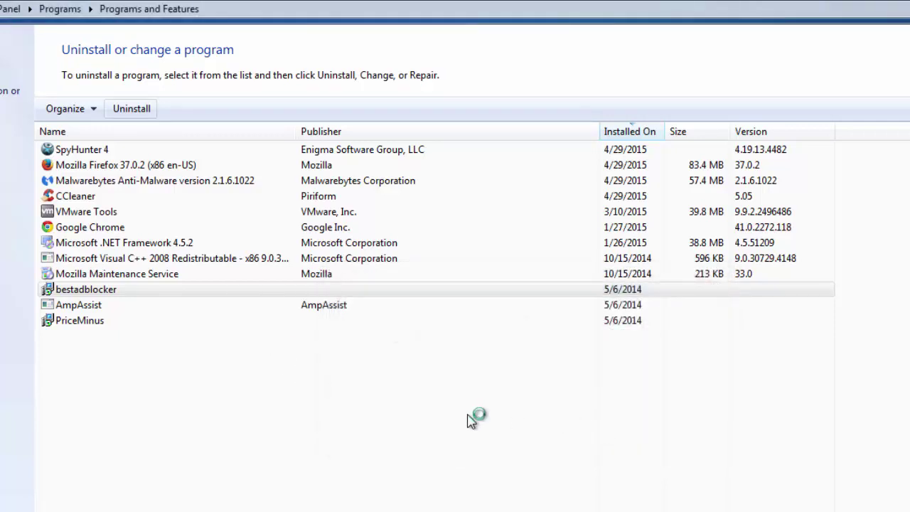
# Uninstall AmpAssist, confirming with Yes.
pyautogui.click(82, 305)
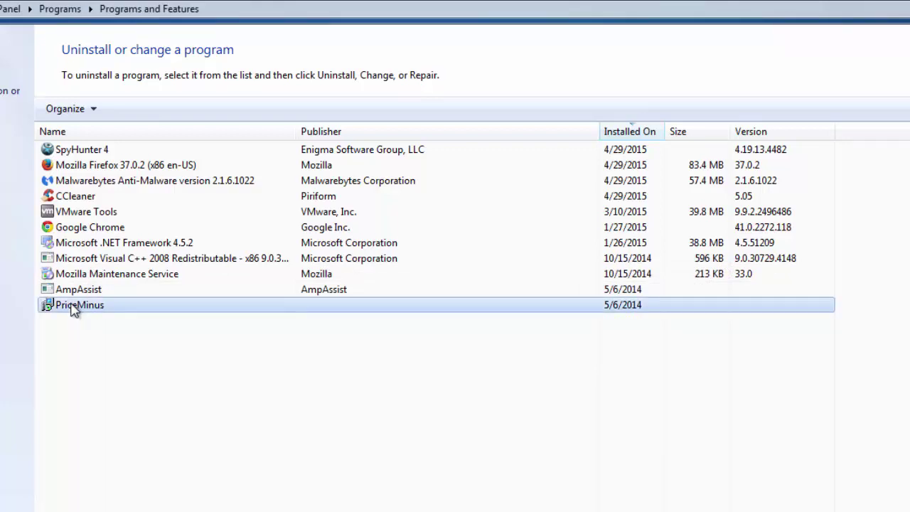
pyautogui.click(72, 290)
pyautogui.click(141, 109)
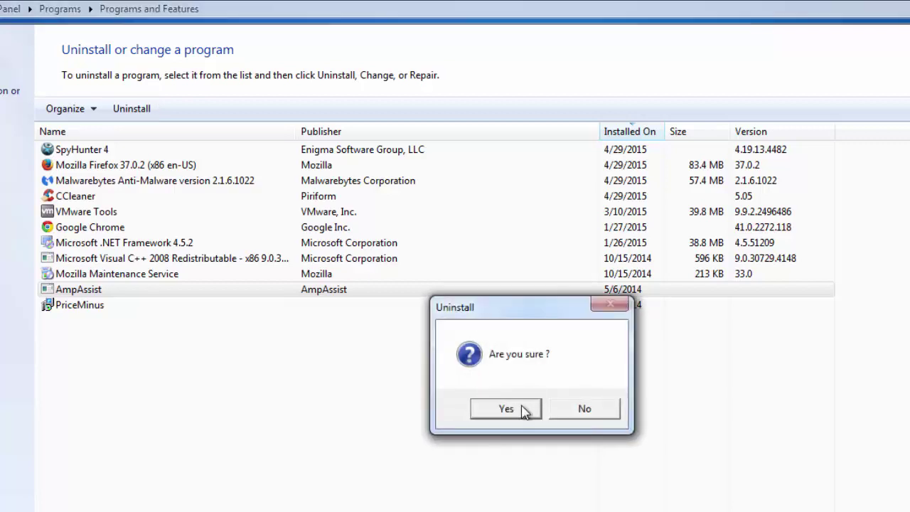
pyautogui.click(522, 412)
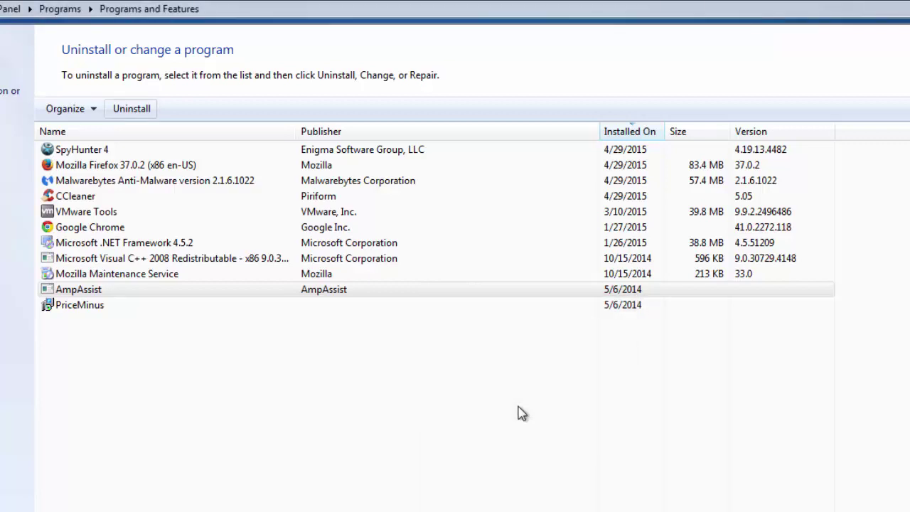
# Start uninstalling PriceMinus, answering No to the alternate extension offer.
pyautogui.click(71, 307)
pyautogui.click(144, 110)
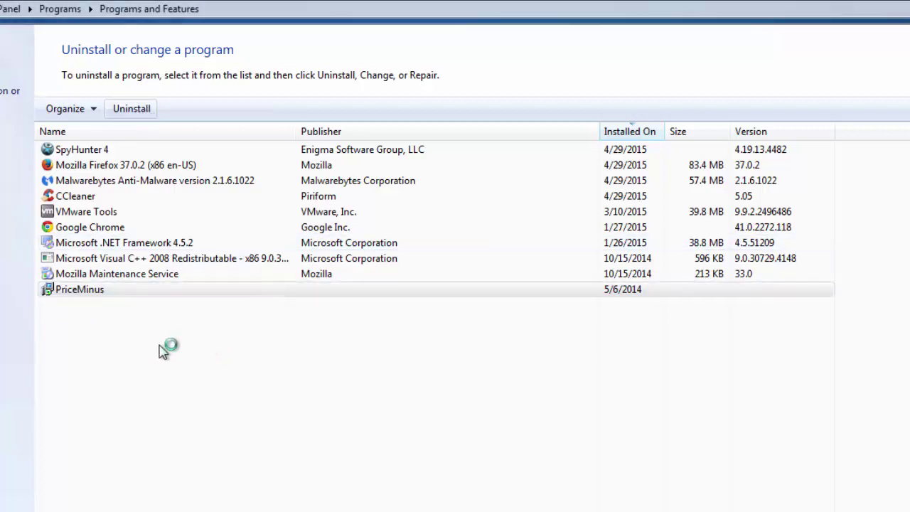
pyautogui.click(601, 430)
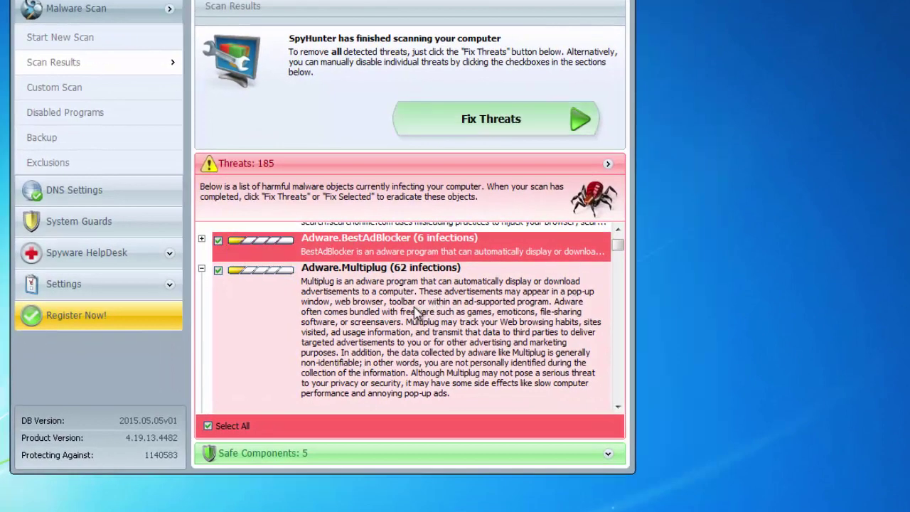
# Review the search.searchonme.com, Adware.Multiplug and Adware.BestAdBlocker threat entries in SpyHunter's results.
pyautogui.scroll(2, 416, 313)
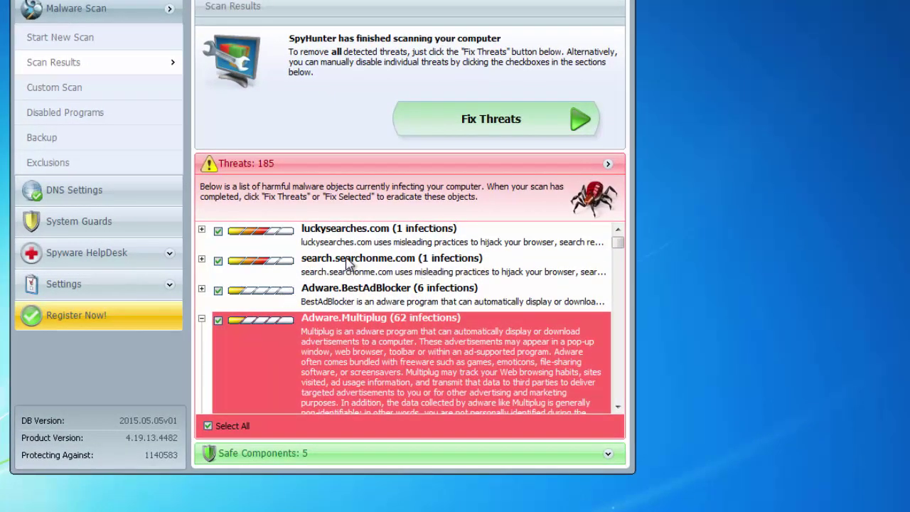
pyautogui.click(201, 259)
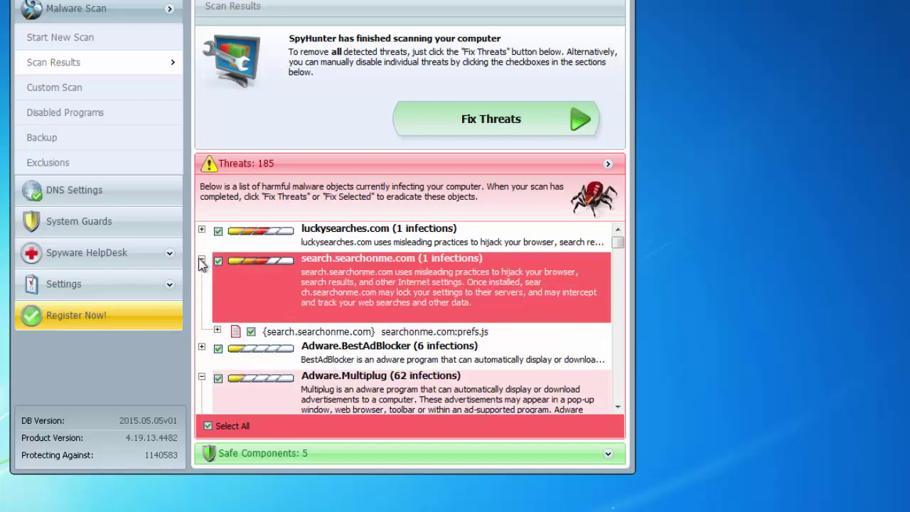
pyautogui.click(202, 260)
pyautogui.click(202, 319)
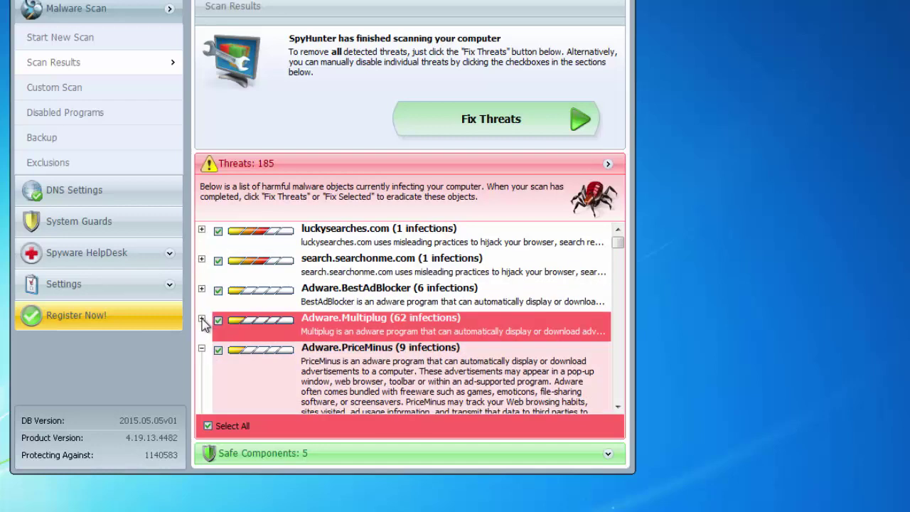
pyautogui.scroll(-2, 232, 312)
pyautogui.click(343, 316)
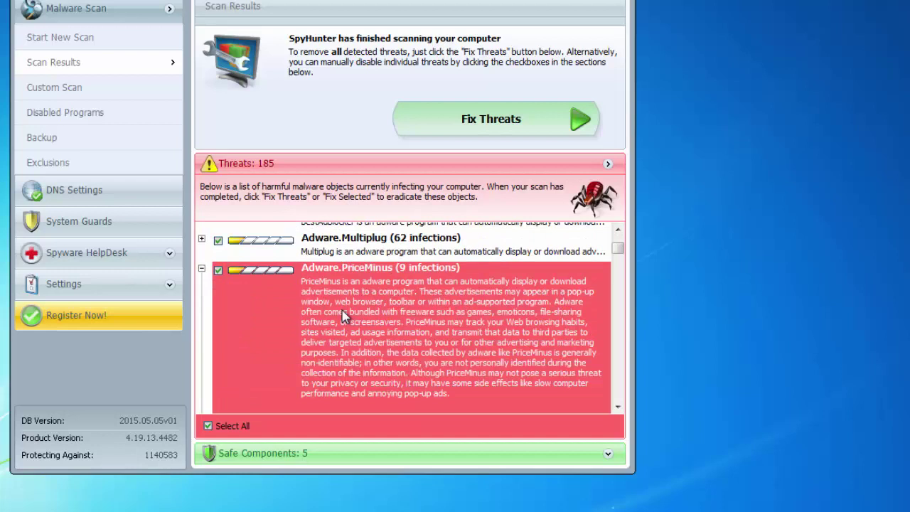
pyautogui.scroll(2, 417, 311)
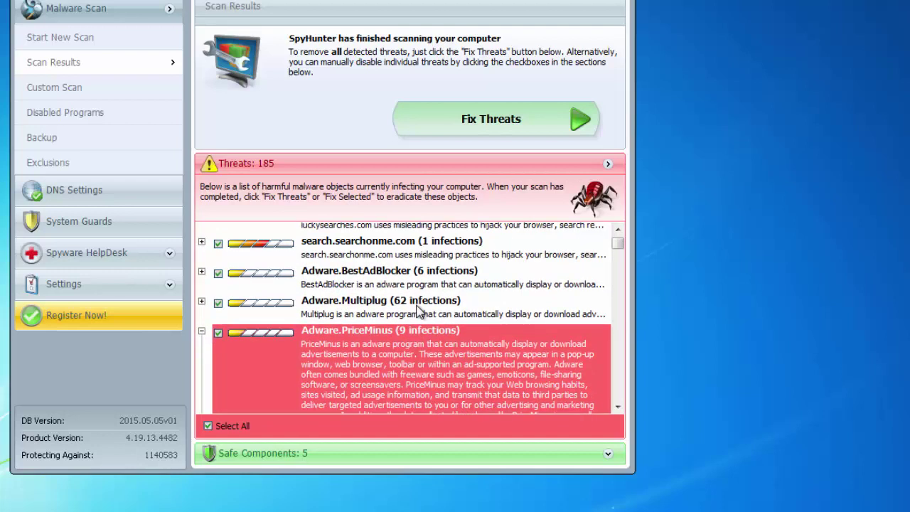
pyautogui.scroll(-1, 420, 311)
pyautogui.click(212, 247)
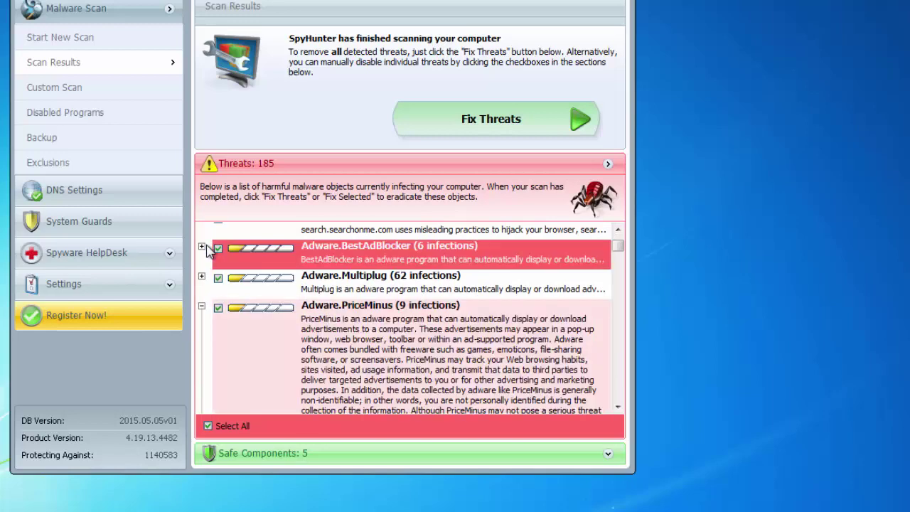
pyautogui.click(201, 246)
pyautogui.scroll(-3, 364, 320)
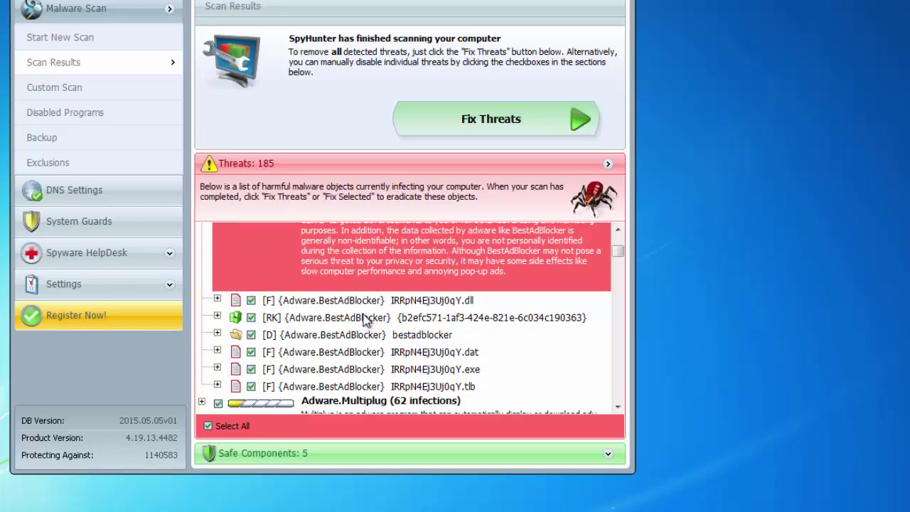
pyautogui.scroll(-1, 366, 320)
pyautogui.scroll(5, 366, 320)
pyautogui.click(202, 247)
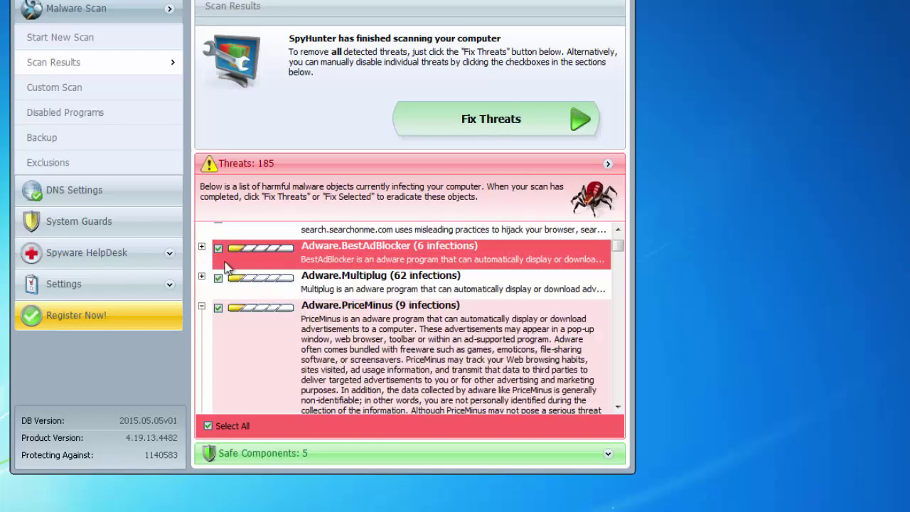
pyautogui.scroll(-7, 348, 314)
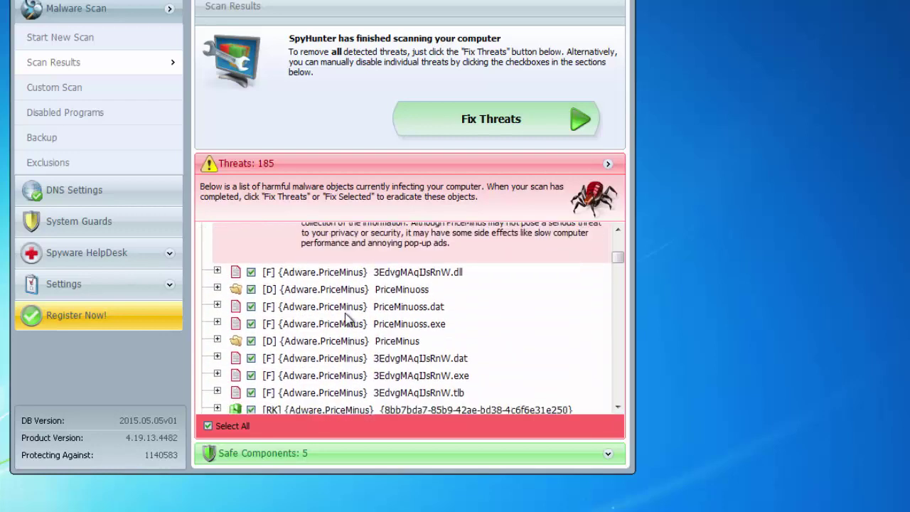
# Inspect the PriceMinuoss.exe item and its C:\Program Files\PriceMinus folder location.
pyautogui.click(216, 323)
pyautogui.click(217, 324)
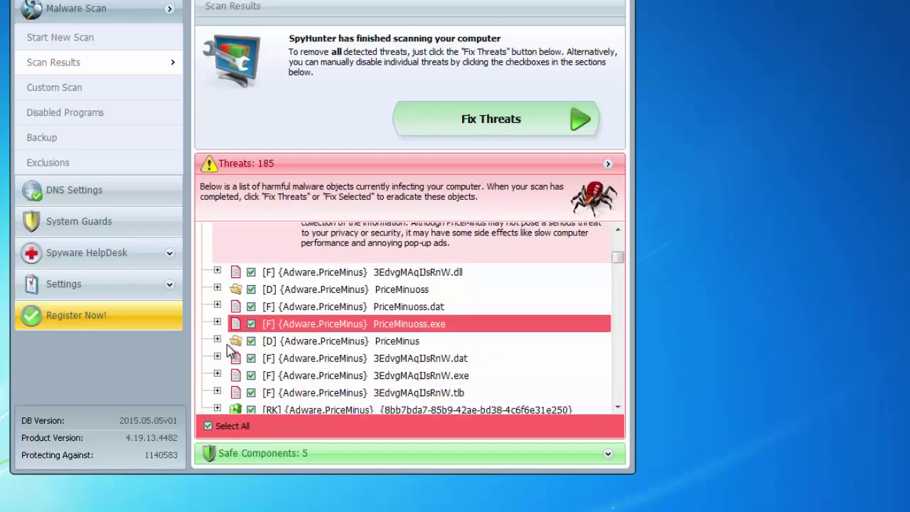
pyautogui.click(227, 344)
pyautogui.scroll(-2, 353, 367)
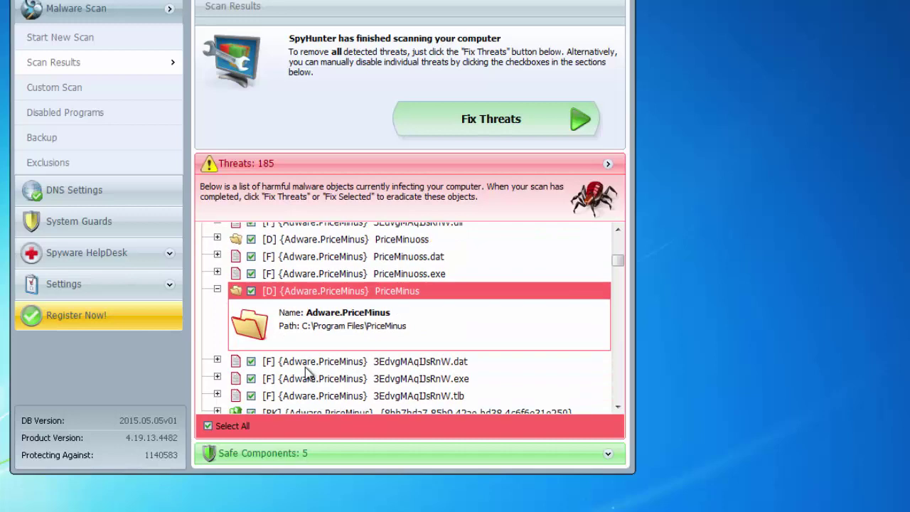
pyautogui.scroll(-6, 307, 371)
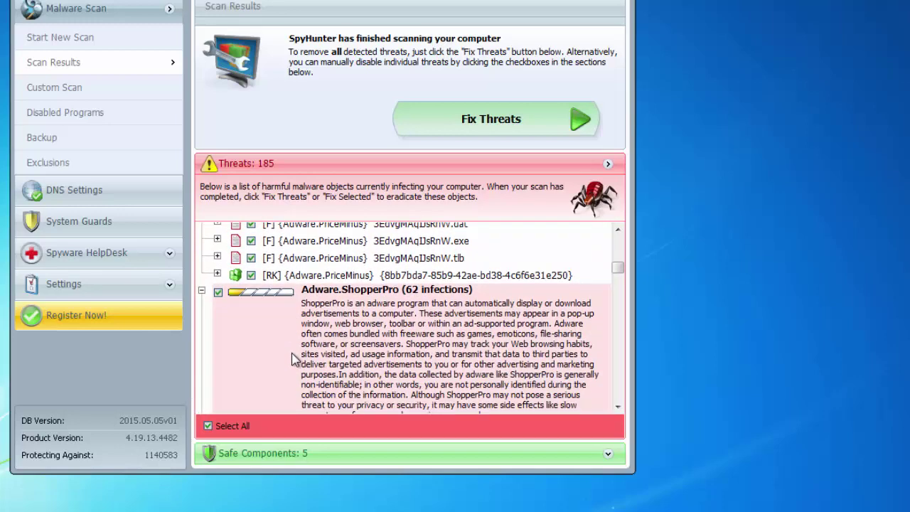
pyautogui.scroll(-1, 291, 358)
pyautogui.scroll(-7, 297, 362)
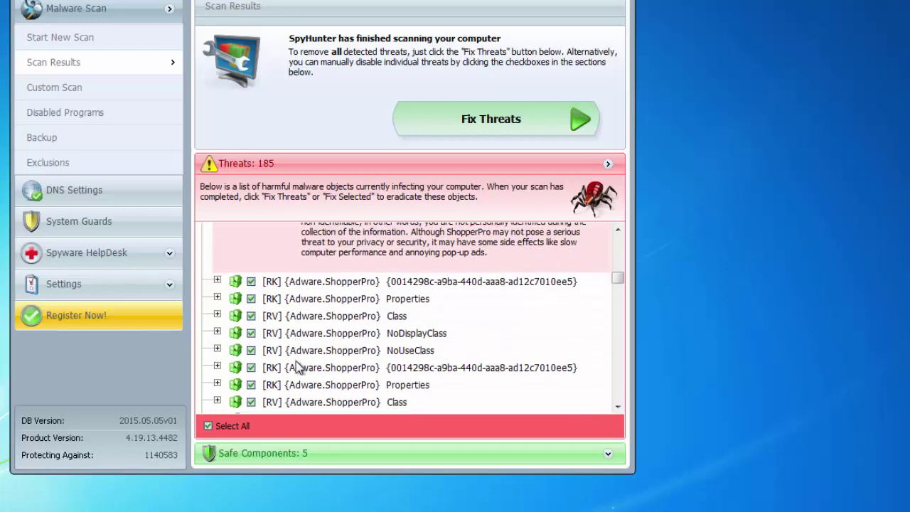
pyautogui.scroll(8, 320, 359)
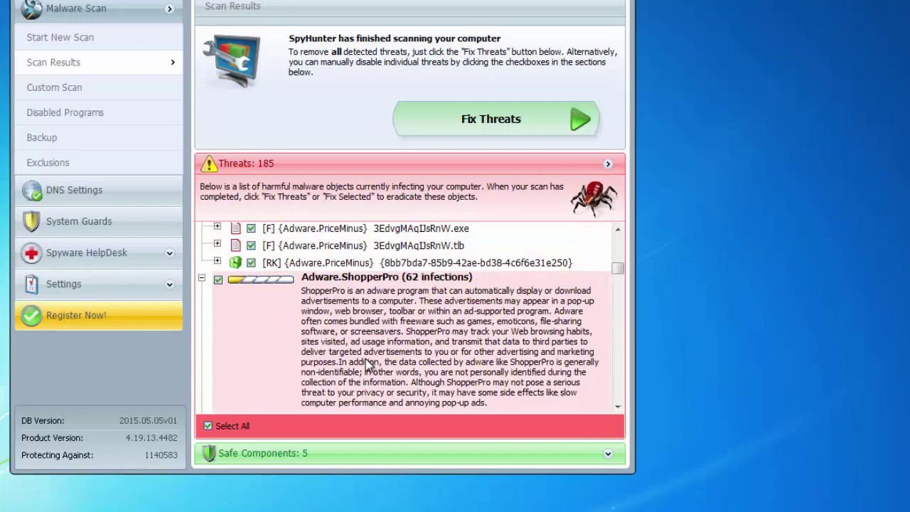
# Collapse the Adware.ShopperPro, Adware.YTDownloader, CasaleMedia, ProMarket and PUP.CrossRider entries.
pyautogui.click(202, 341)
pyautogui.scroll(1, 211, 348)
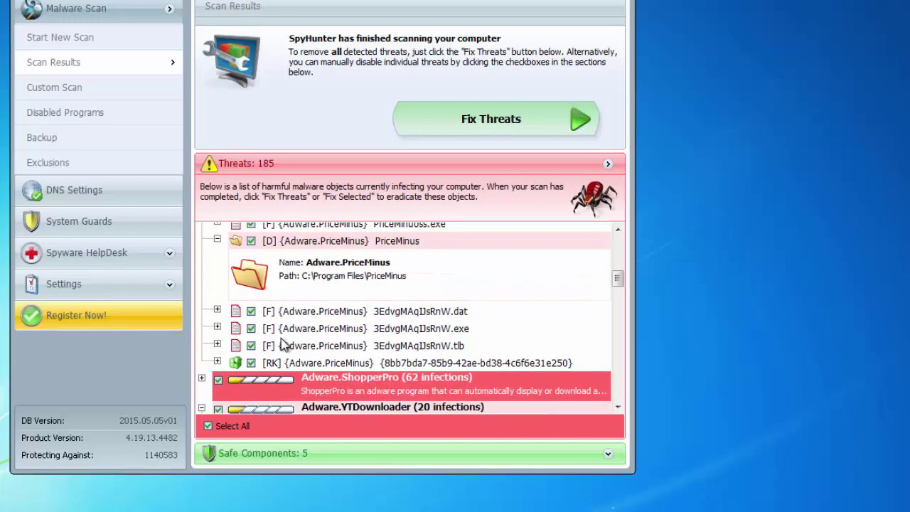
pyautogui.scroll(-1, 213, 366)
pyautogui.click(201, 371)
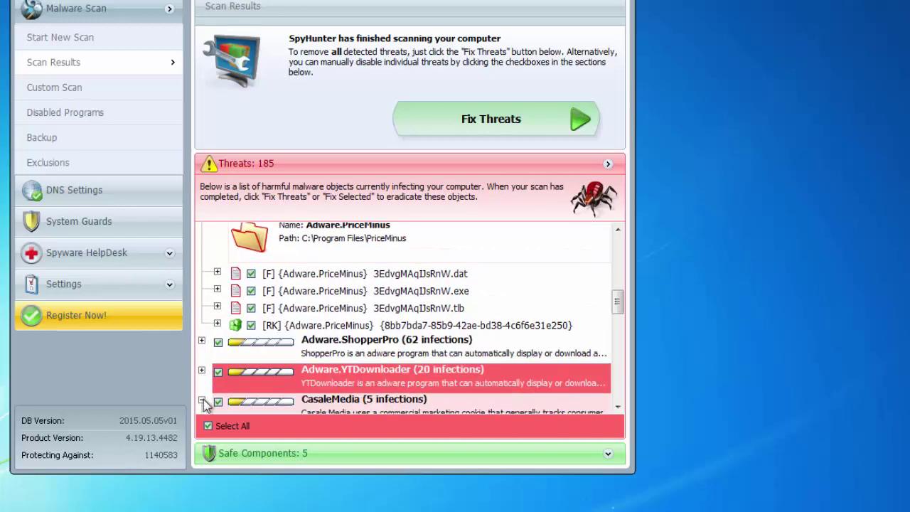
pyautogui.click(203, 401)
pyautogui.click(203, 371)
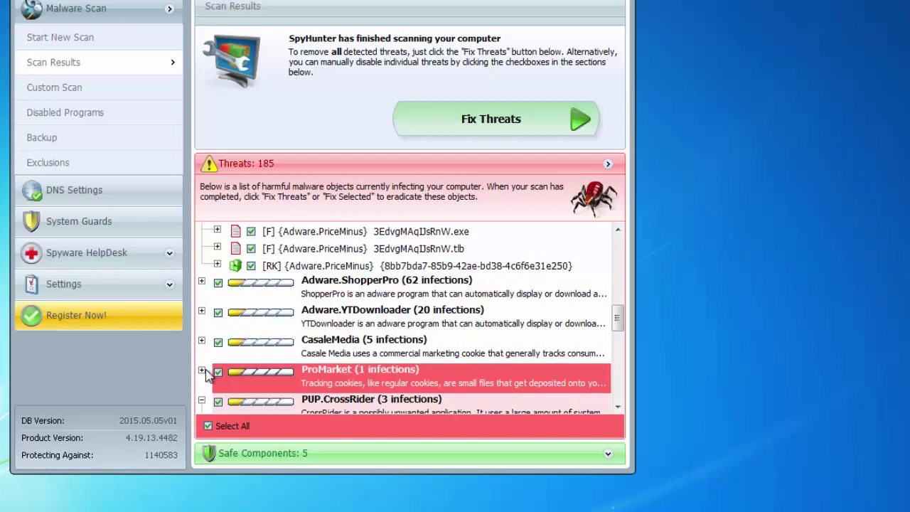
pyautogui.click(202, 401)
pyautogui.scroll(-2, 252, 361)
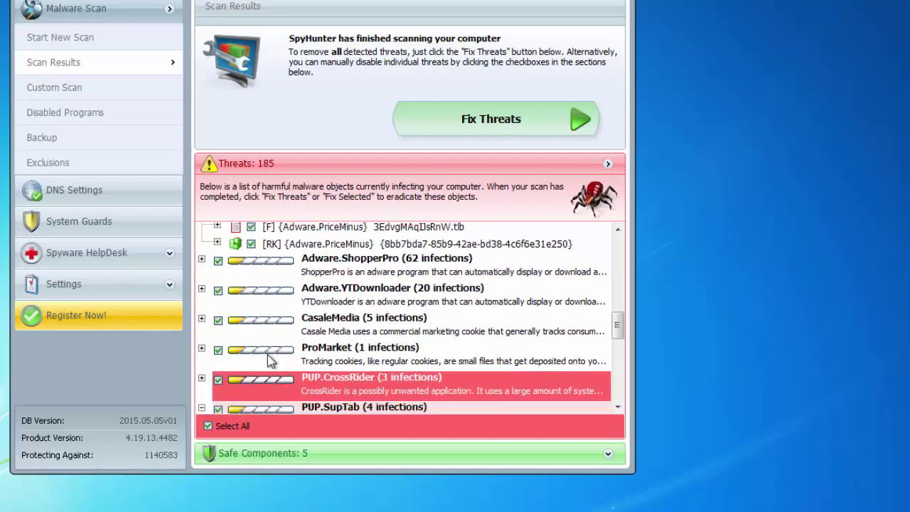
pyautogui.scroll(2, 277, 363)
pyautogui.scroll(2, 277, 364)
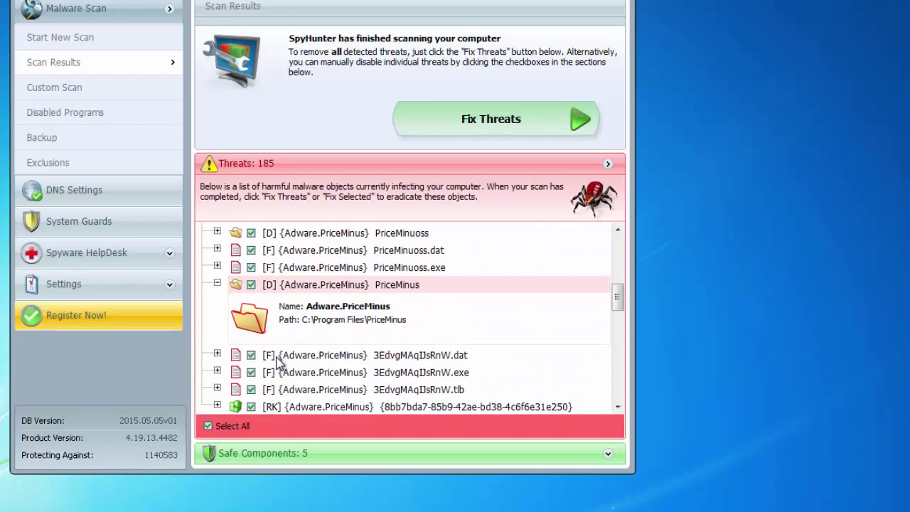
pyautogui.scroll(3, 272, 365)
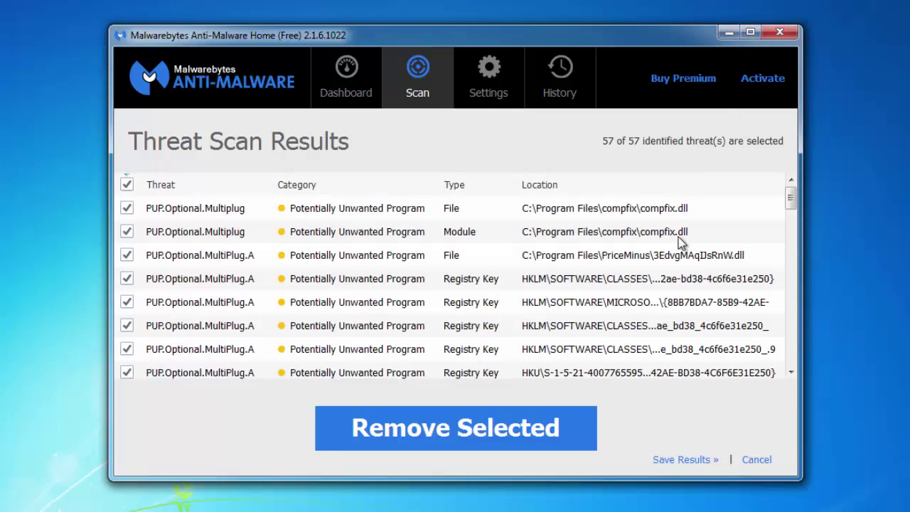
# Sort Malwarebytes' 57 threats by Location, then by Threat, and widen the Threat column.
pyautogui.click(550, 187)
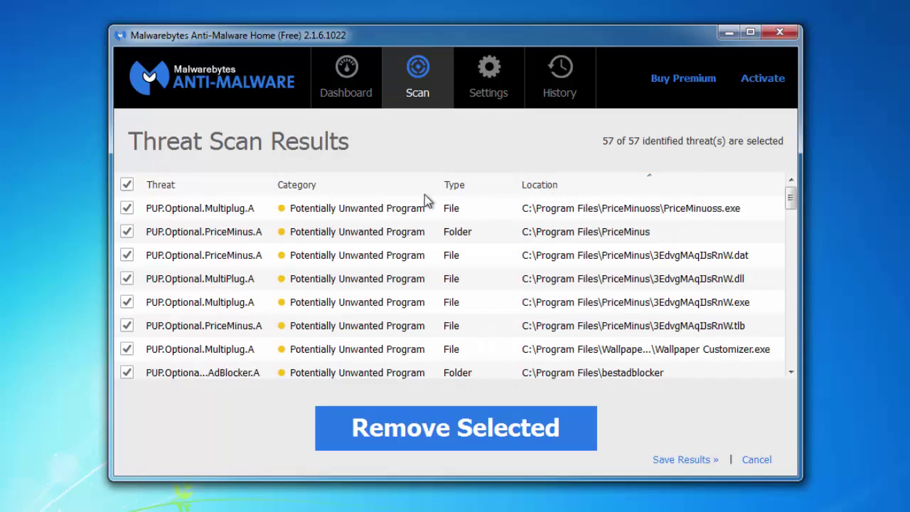
pyautogui.click(192, 187)
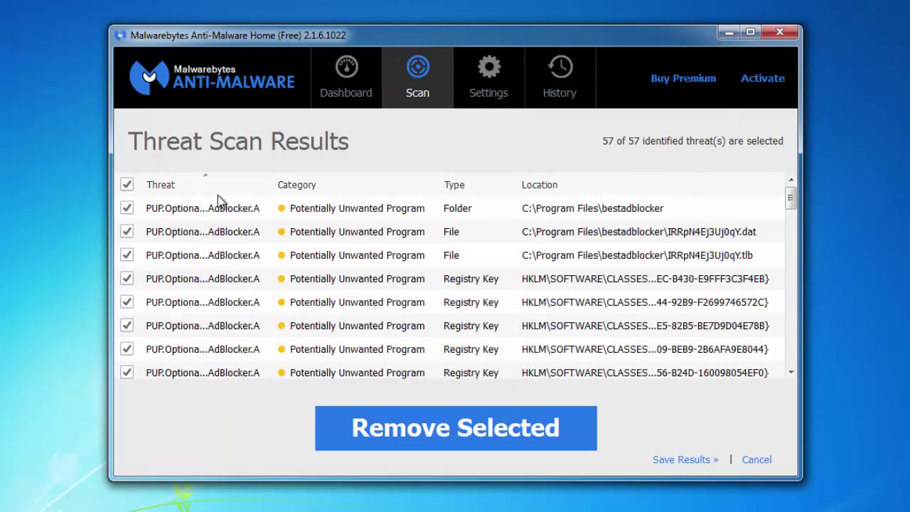
pyautogui.moveTo(268, 188); pyautogui.dragTo(340, 187)
pyautogui.scroll(-5, 255, 297)
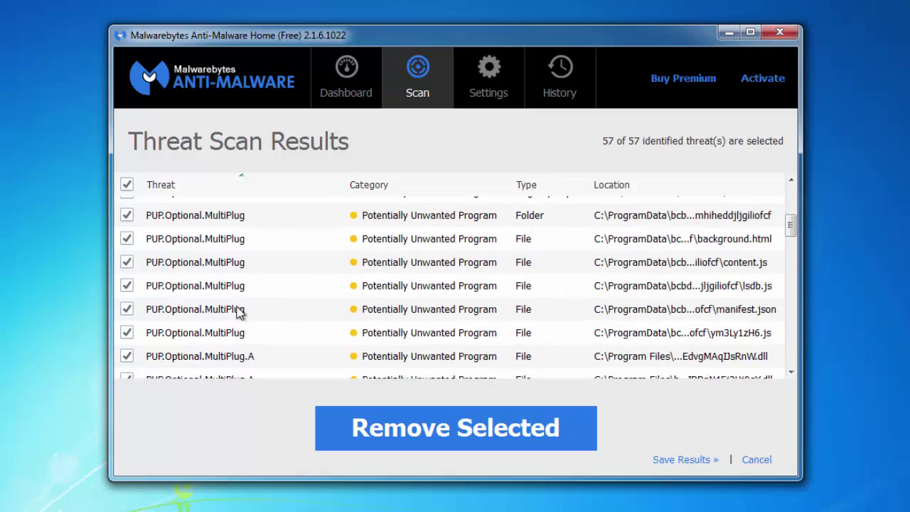
pyautogui.scroll(-5, 255, 297)
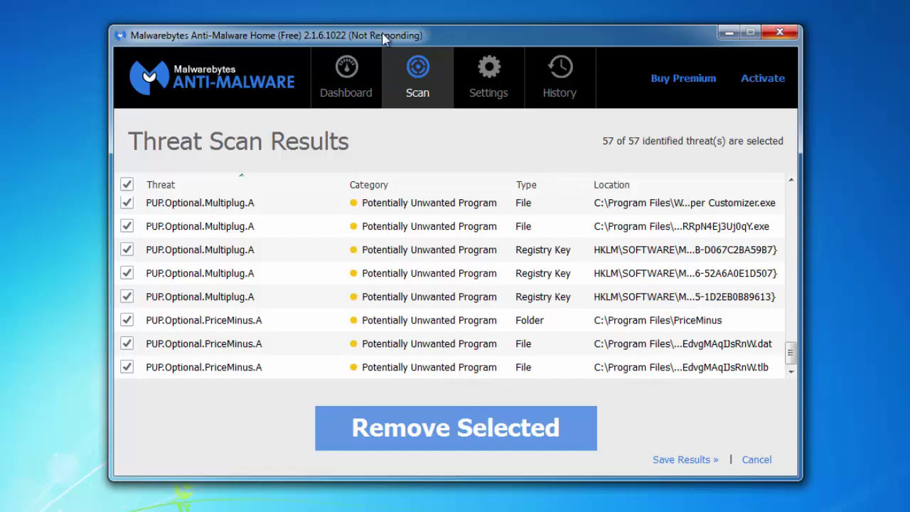
pyautogui.moveTo(384, 39); pyautogui.dragTo(348, 45)
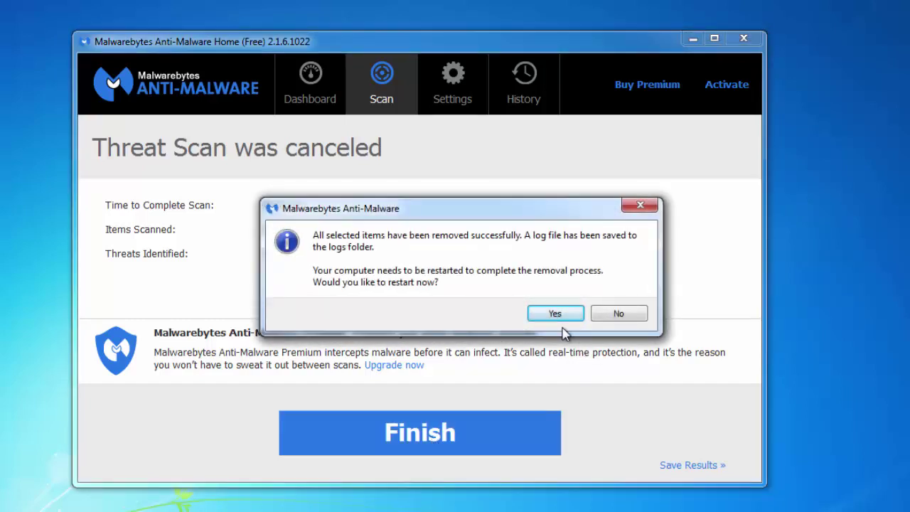
# Decline the restart with No, click Finish, and close Malwarebytes Anti-Malware.
pyautogui.click(618, 314)
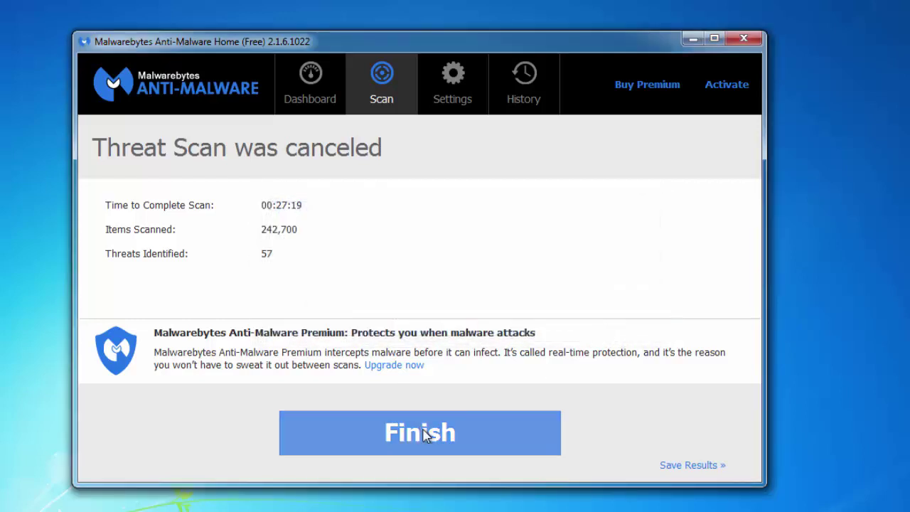
pyautogui.click(424, 435)
pyautogui.click(745, 37)
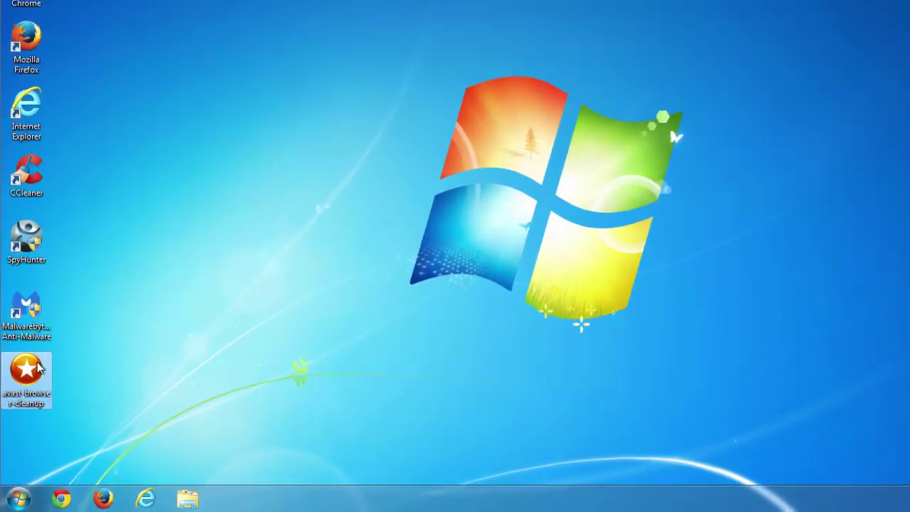
# Run Avast Browser Cleanup as administrator and remove bestadblocker, resetting search to original settings.
pyautogui.rightClick(22, 398)
pyautogui.click(64, 195)
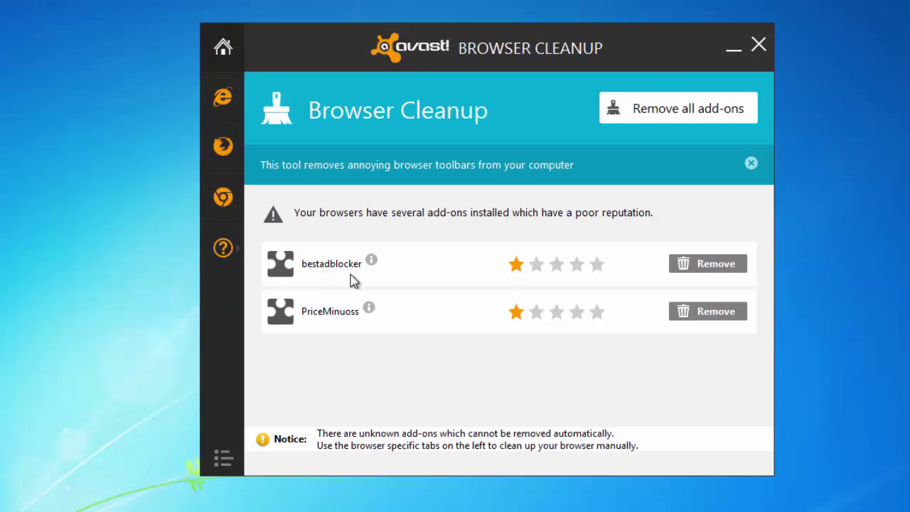
pyautogui.click(707, 264)
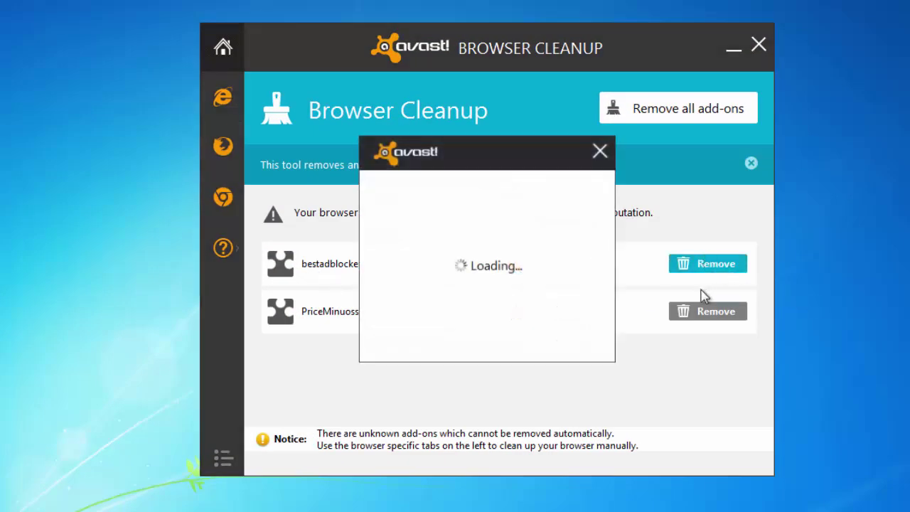
pyautogui.click(518, 268)
pyautogui.click(496, 320)
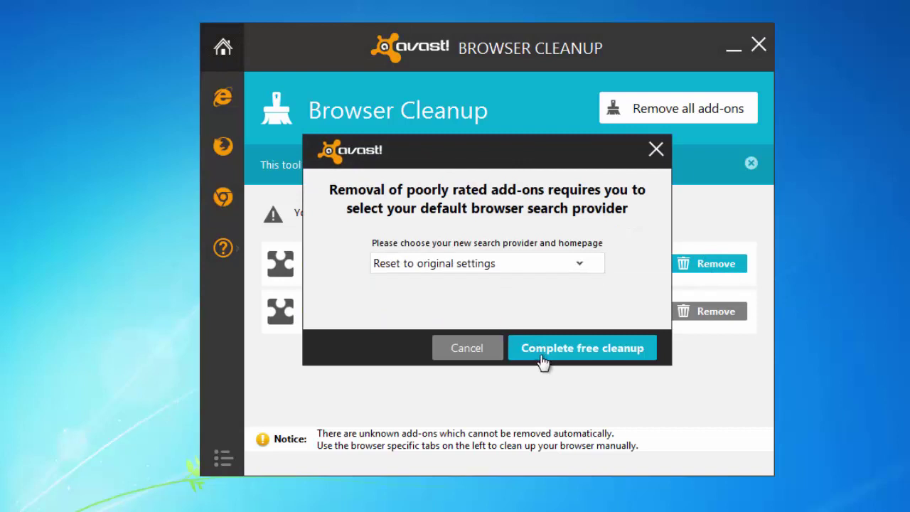
pyautogui.click(545, 359)
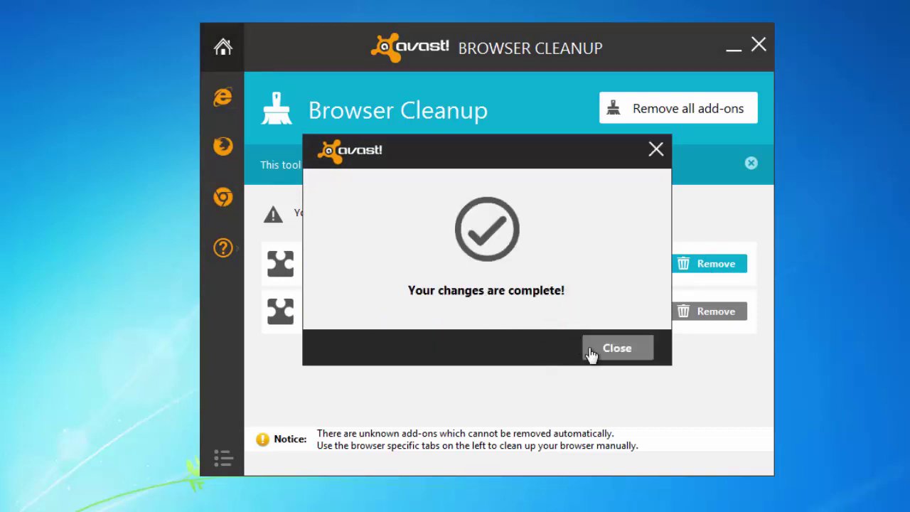
pyautogui.click(591, 353)
# Remove the PriceMinuoss add-on, choosing original settings instead of Yandex.
pyautogui.click(698, 268)
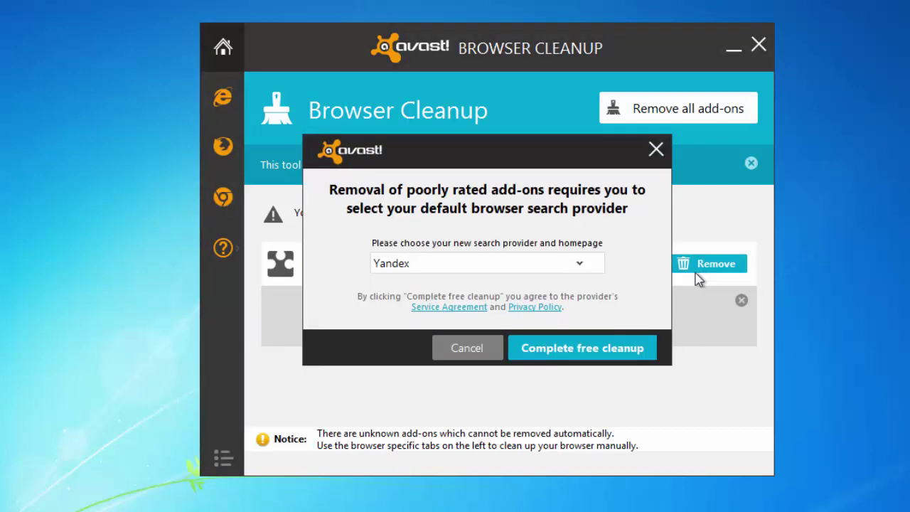
pyautogui.click(488, 269)
pyautogui.click(471, 317)
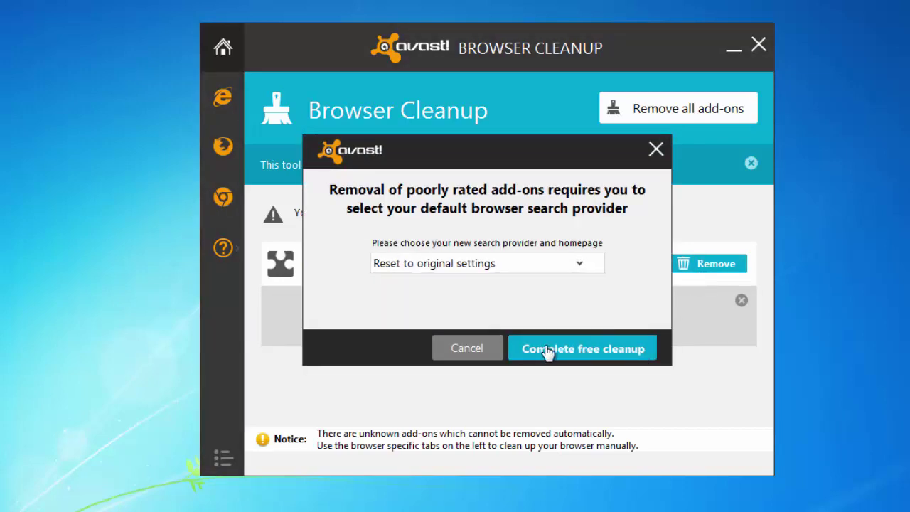
pyautogui.click(547, 351)
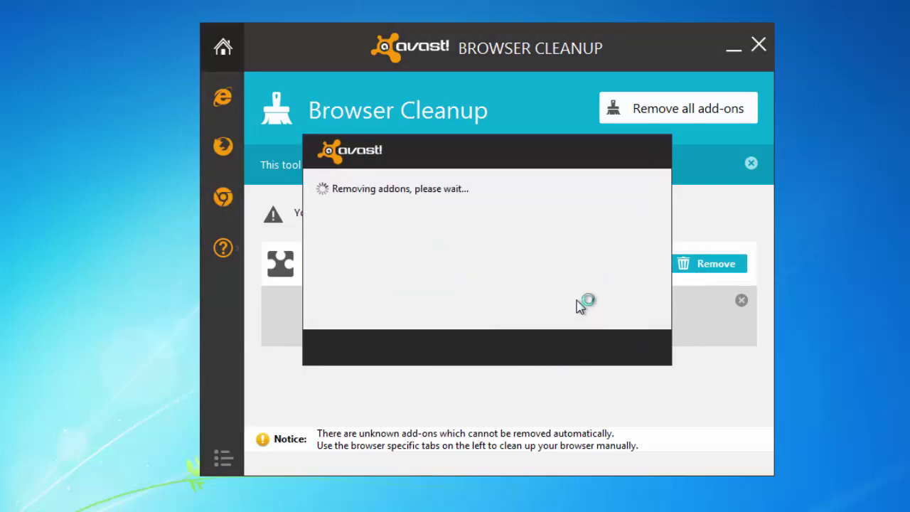
pyautogui.click(616, 347)
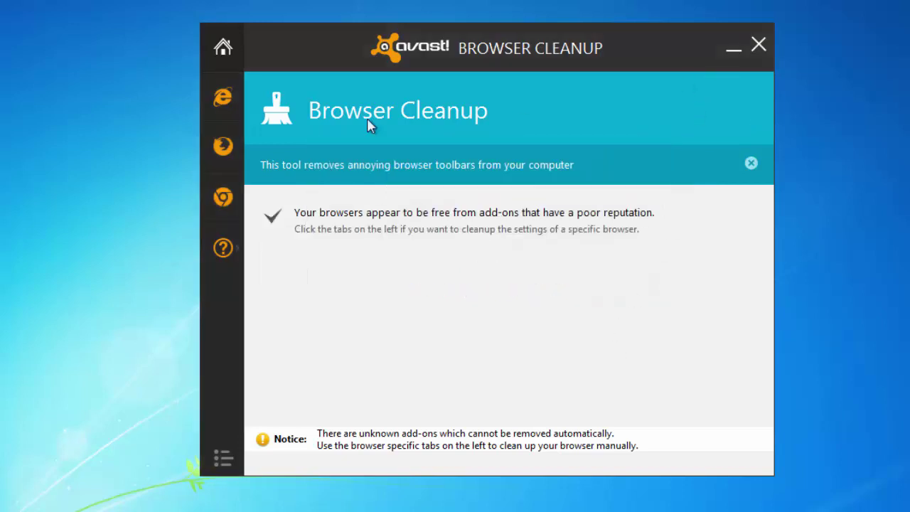
# Review the Firefox, Internet Explorer and Google Chrome add-on lists.
pyautogui.click(222, 145)
pyautogui.click(213, 97)
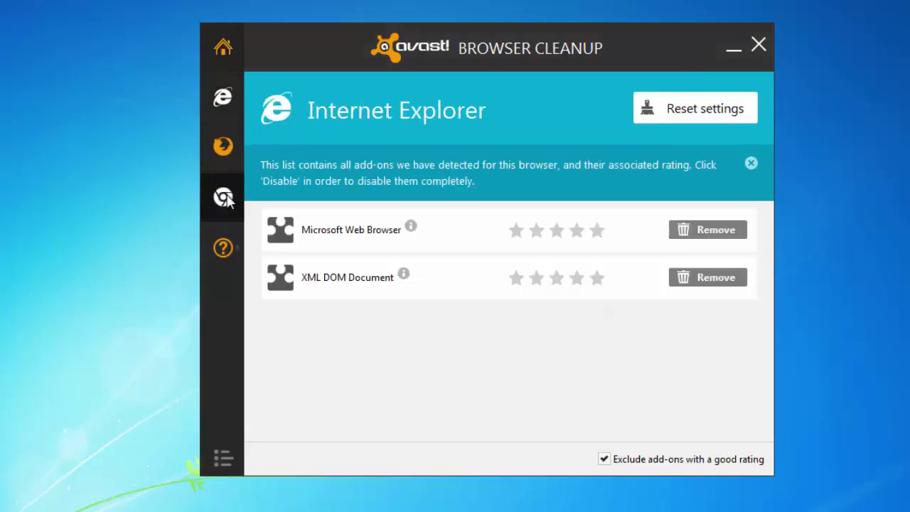
pyautogui.click(226, 199)
# Close Avast Browser Cleanup and refresh the desktop.
pyautogui.click(756, 48)
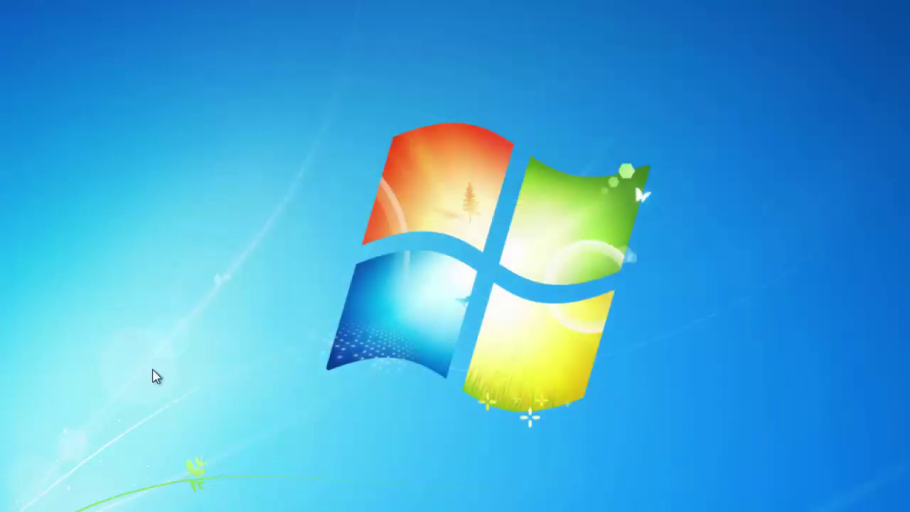
pyautogui.rightClick(61, 408)
pyautogui.click(107, 255)
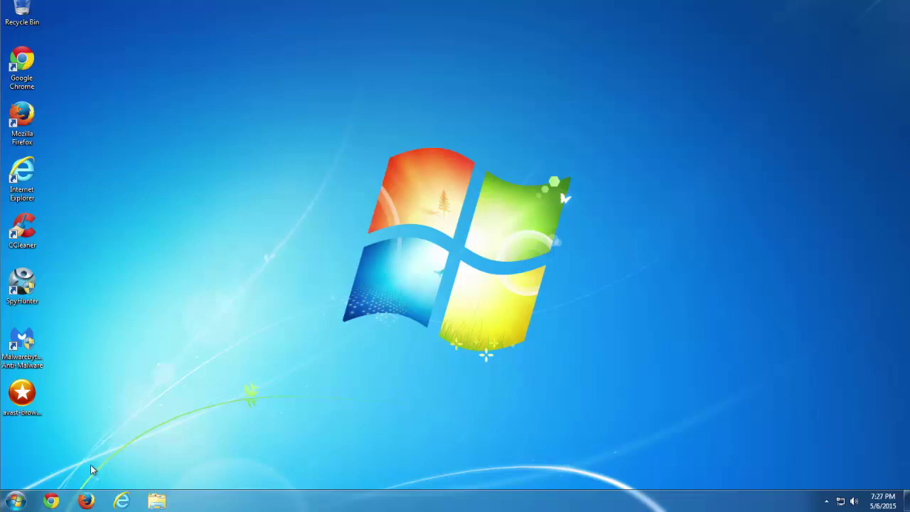
# In Chrome's Settings > Extensions, remove Wallpaper Customizer and confirm.
pyautogui.click(87, 501)
pyautogui.click(795, 61)
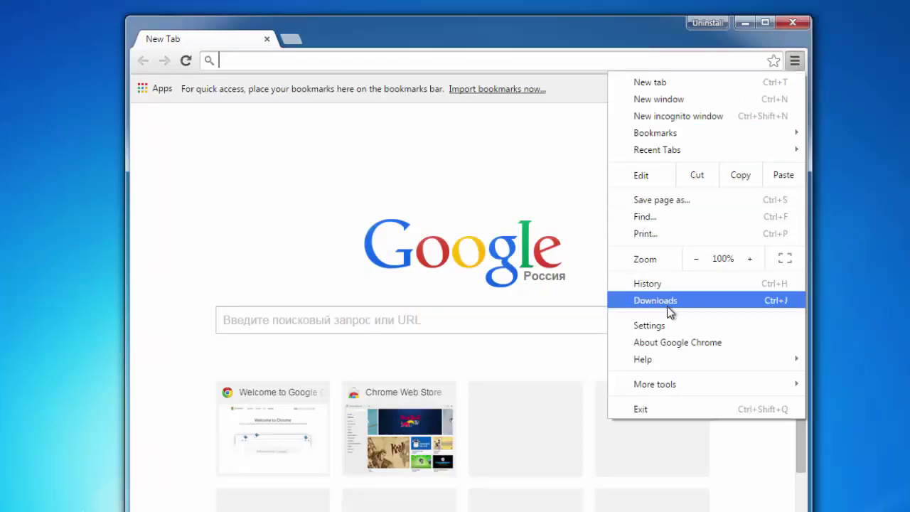
pyautogui.click(648, 326)
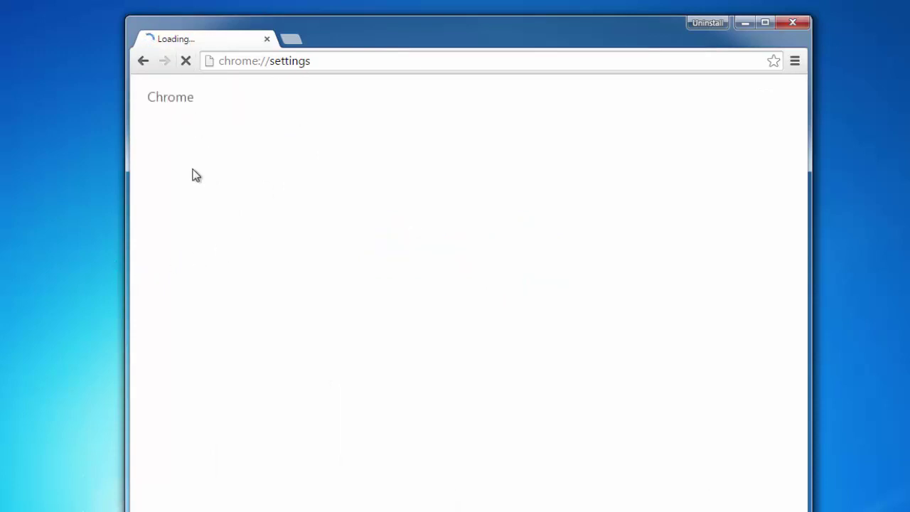
pyautogui.click(172, 152)
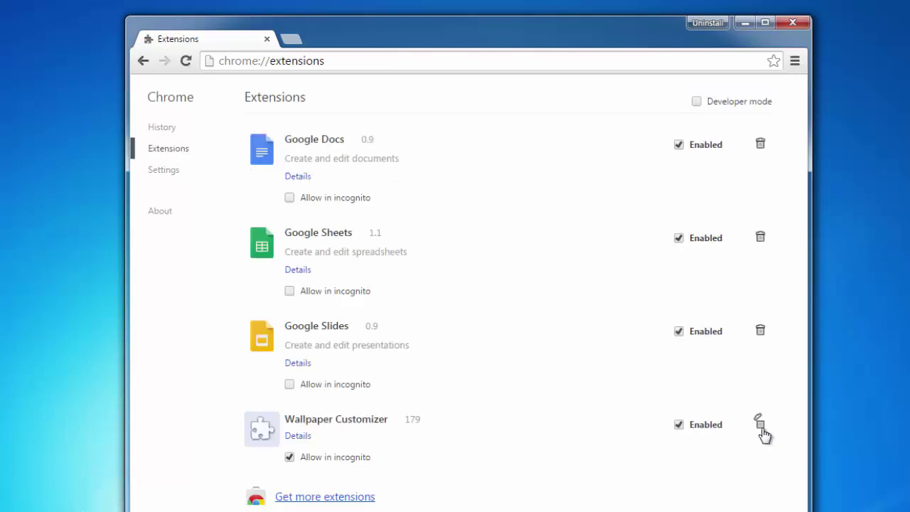
pyautogui.click(759, 425)
pyautogui.click(484, 189)
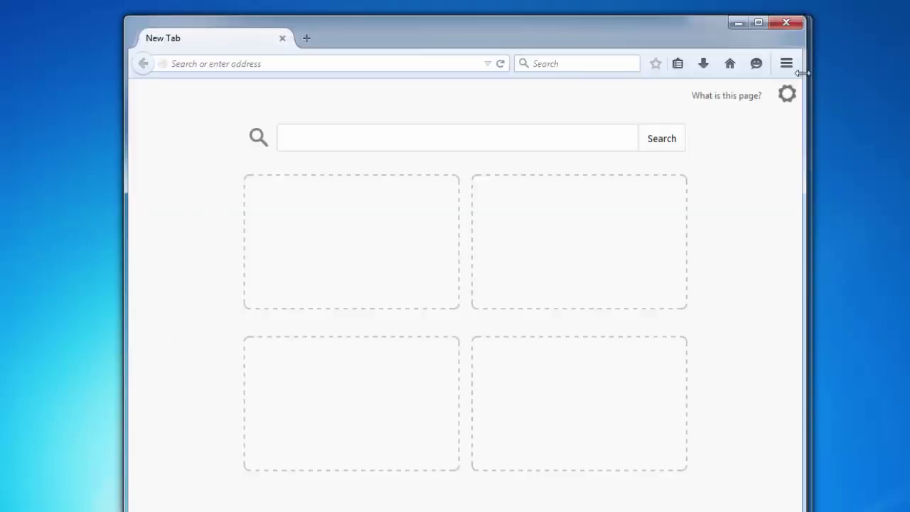
# Open Firefox's Add-ons Manager and check the Plugins and Extensions lists.
pyautogui.click(785, 63)
pyautogui.click(753, 284)
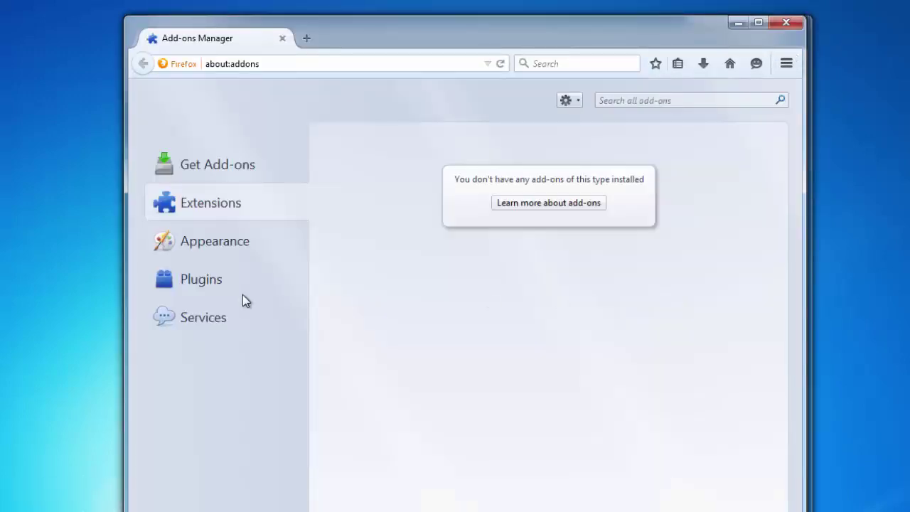
pyautogui.click(212, 279)
pyautogui.click(205, 206)
# Close Firefox and Chrome and open Local Disk (C:) from Computer.
pyautogui.click(785, 22)
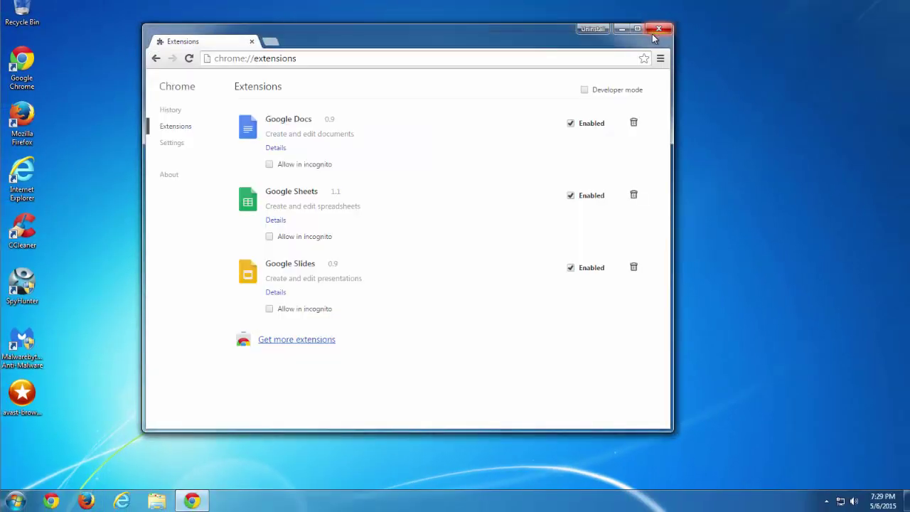
pyautogui.click(653, 33)
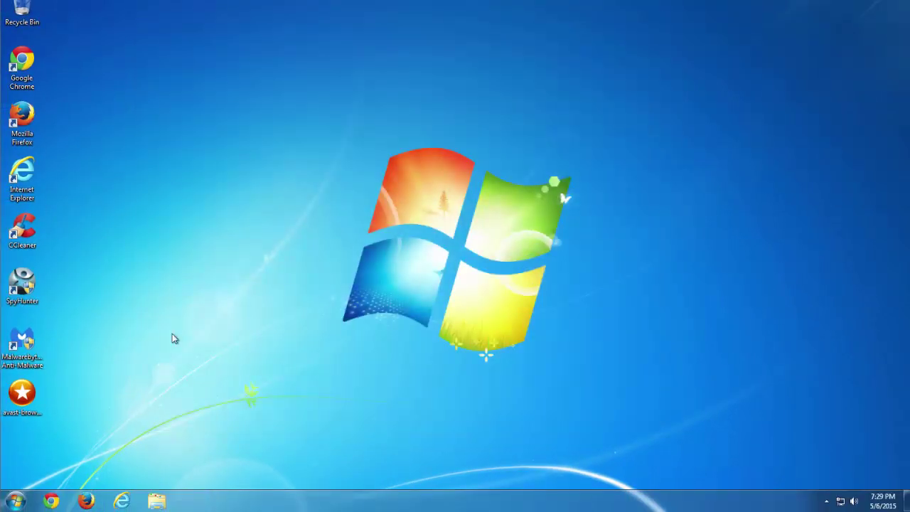
pyautogui.click(29, 501)
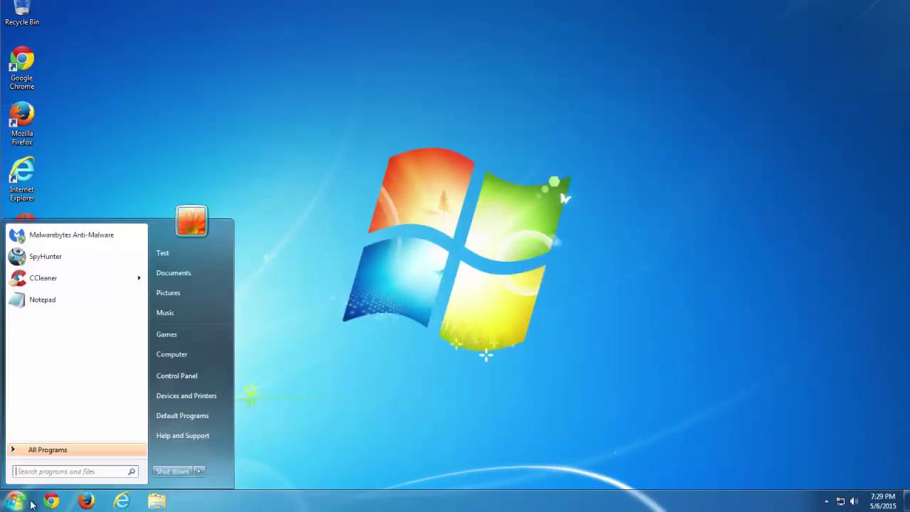
pyautogui.click(178, 354)
pyautogui.click(296, 95)
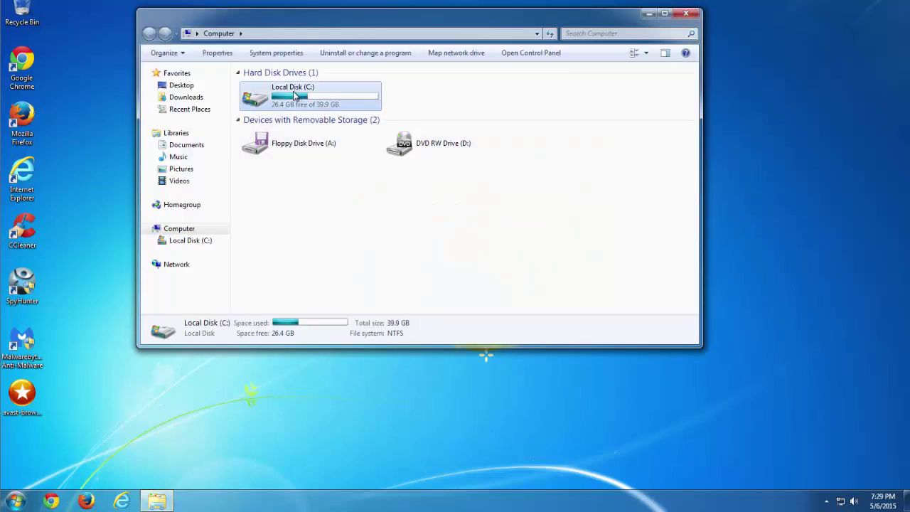
pyautogui.doubleClick(291, 94)
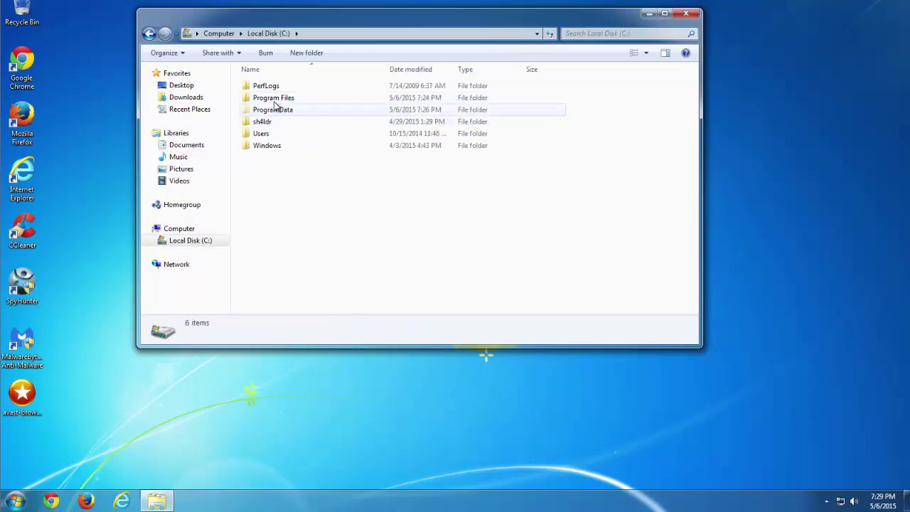
# Delete the leftover PriceMinuoss folder from Program Files with administrator permission.
pyautogui.doubleClick(274, 100)
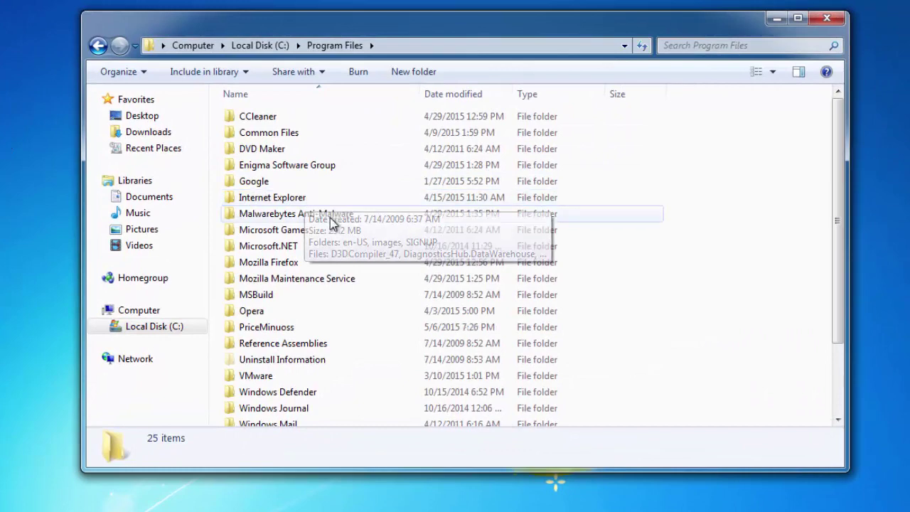
pyautogui.click(270, 325)
pyautogui.press('Delete')
pyautogui.press('Return')
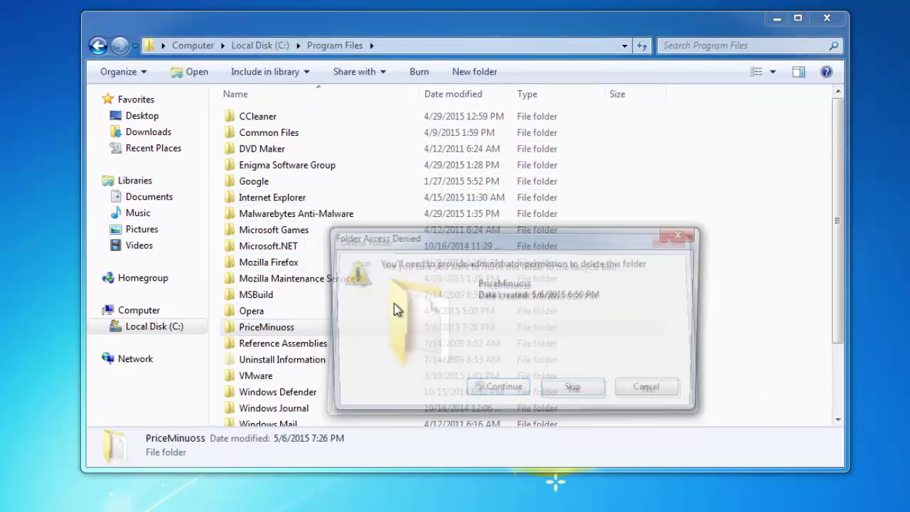
pyautogui.press('Return')
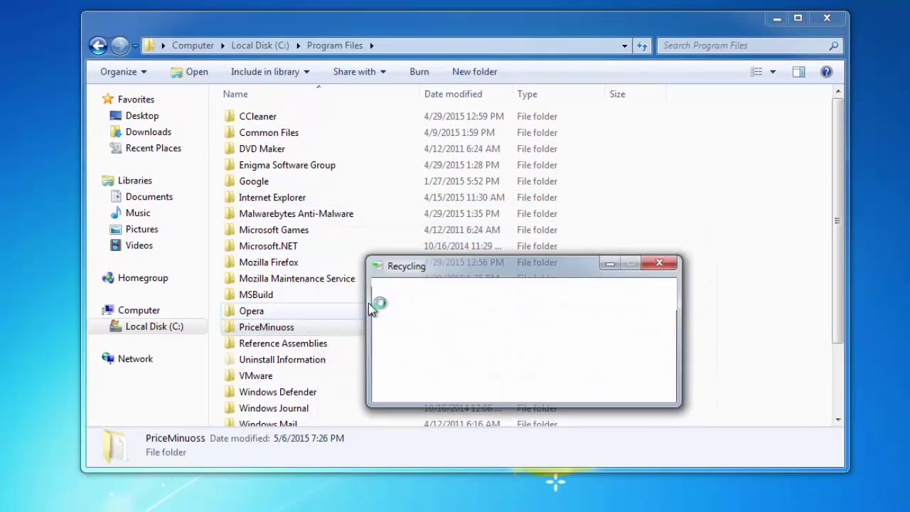
pyautogui.click(270, 311)
pyautogui.scroll(-2, 302, 315)
pyautogui.scroll(2, 303, 309)
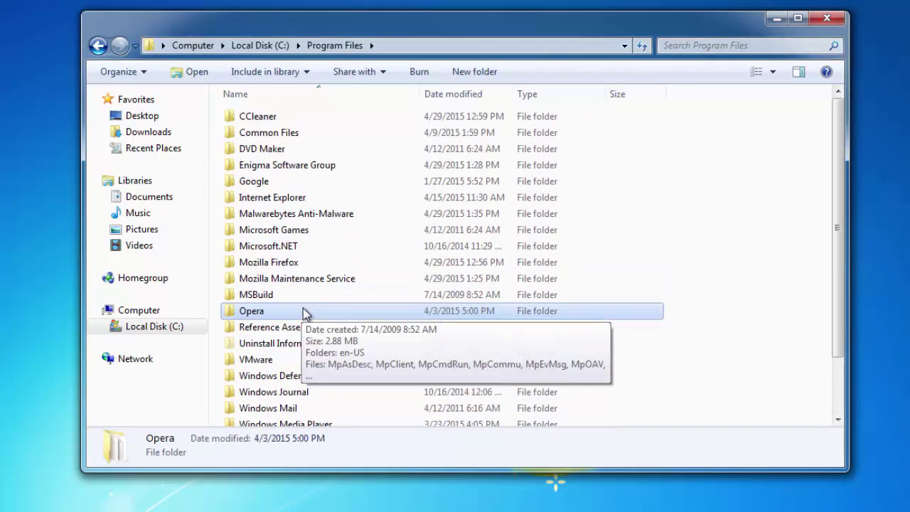
pyautogui.scroll(-2, 313, 241)
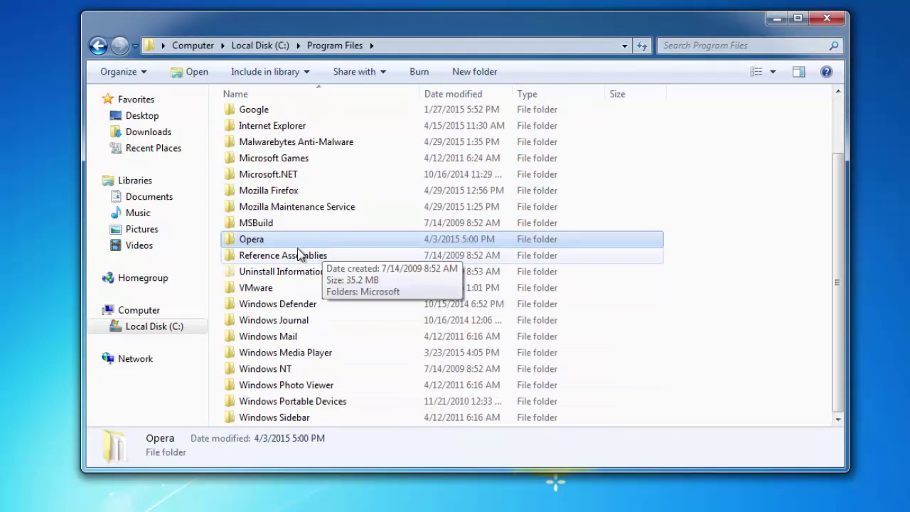
# Delete the first random-named leftover folder in C:\ProgramData.
pyautogui.click(100, 47)
pyautogui.doubleClick(263, 149)
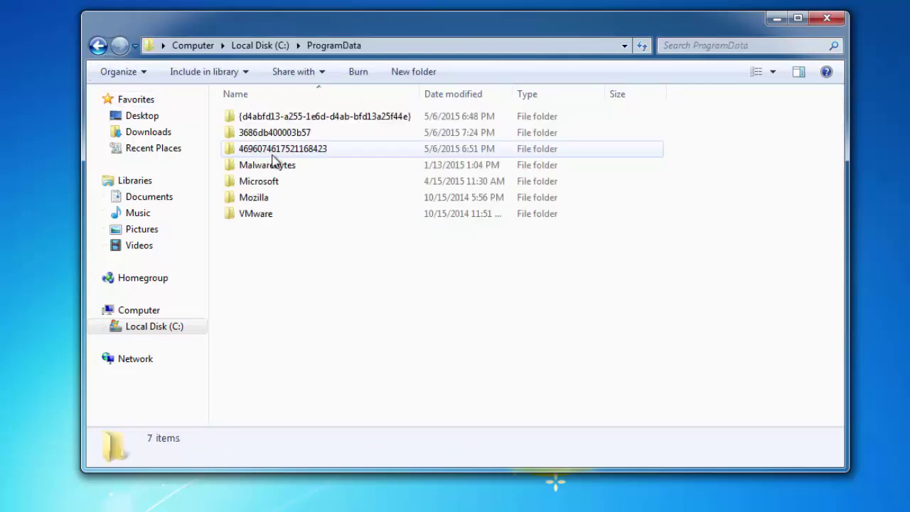
pyautogui.click(285, 117)
pyautogui.press('Delete')
pyautogui.press('Return')
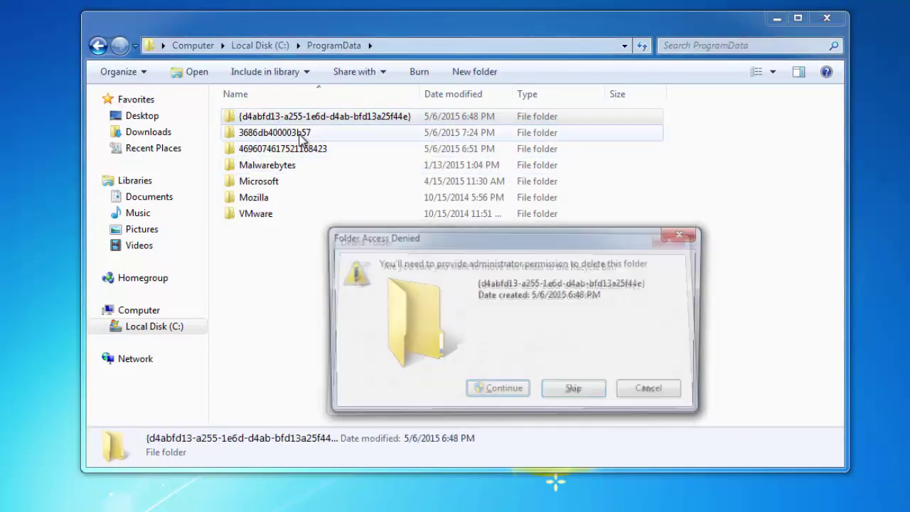
pyautogui.press('Return')
pyautogui.click(263, 121)
pyautogui.press('Delete')
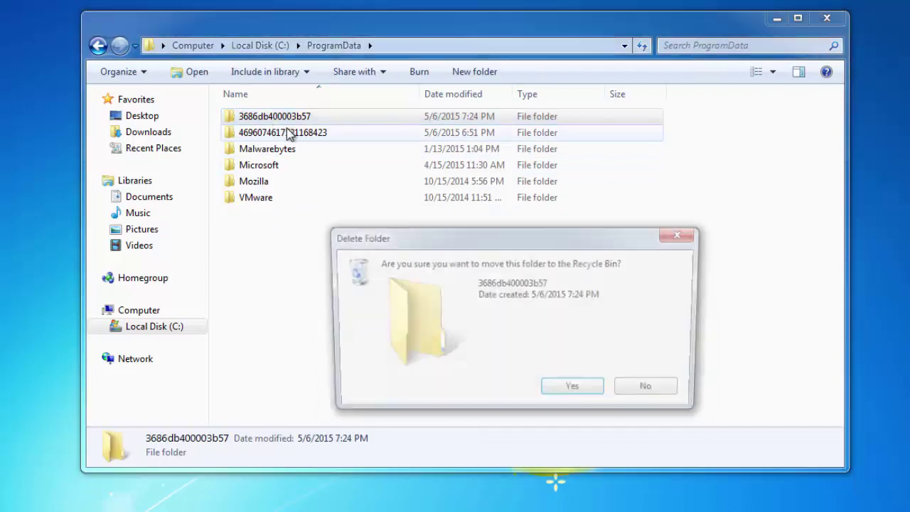
pyautogui.press('Return')
pyautogui.press('Return')
pyautogui.click(262, 120)
pyautogui.press('Delete')
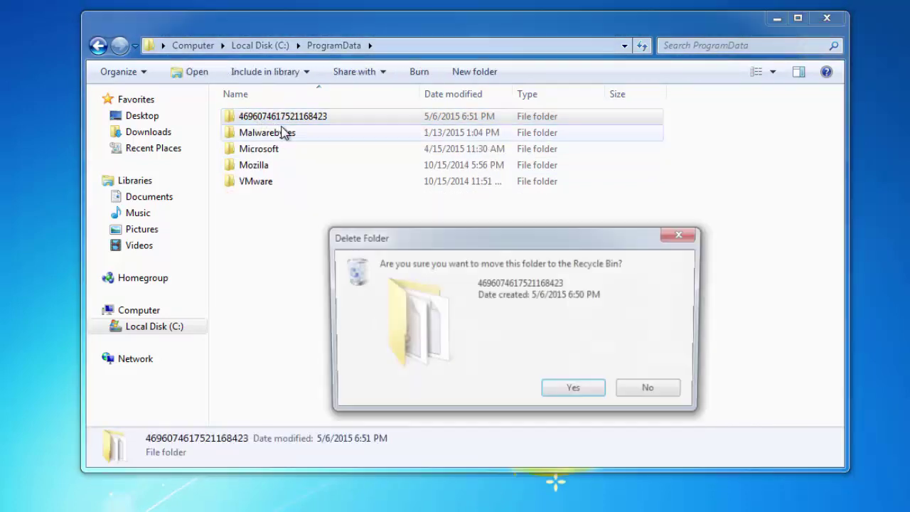
pyautogui.press('Return')
pyautogui.press('Return')
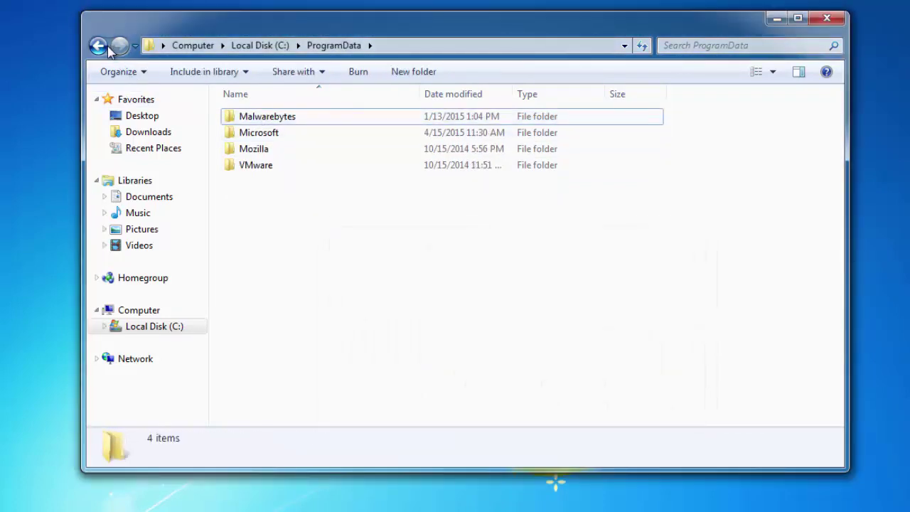
pyautogui.click(99, 46)
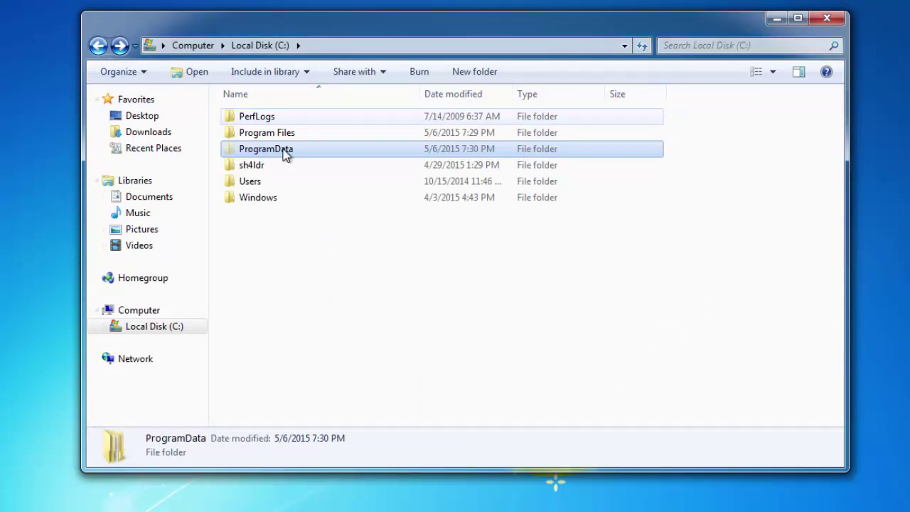
# Delete all items in Users > profile > AppData\Local\Temp, skipping the in-use file.
pyautogui.doubleClick(249, 181)
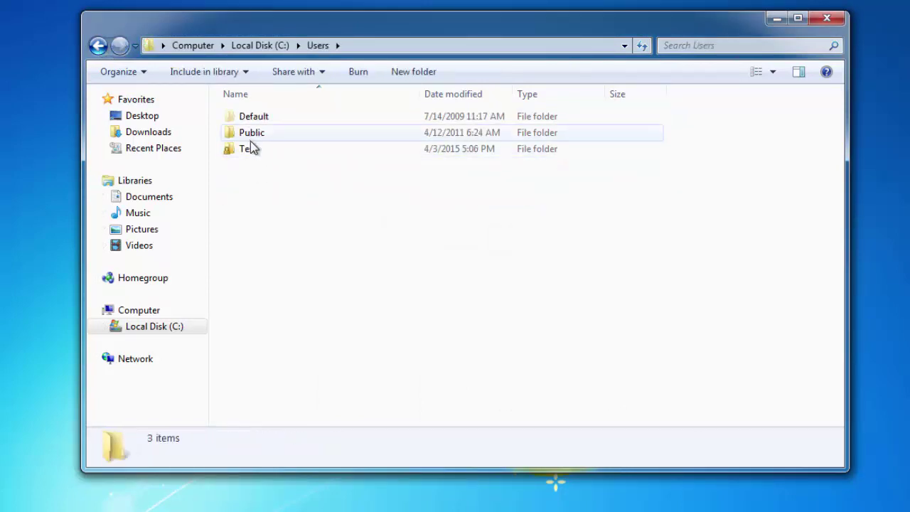
pyautogui.doubleClick(247, 148)
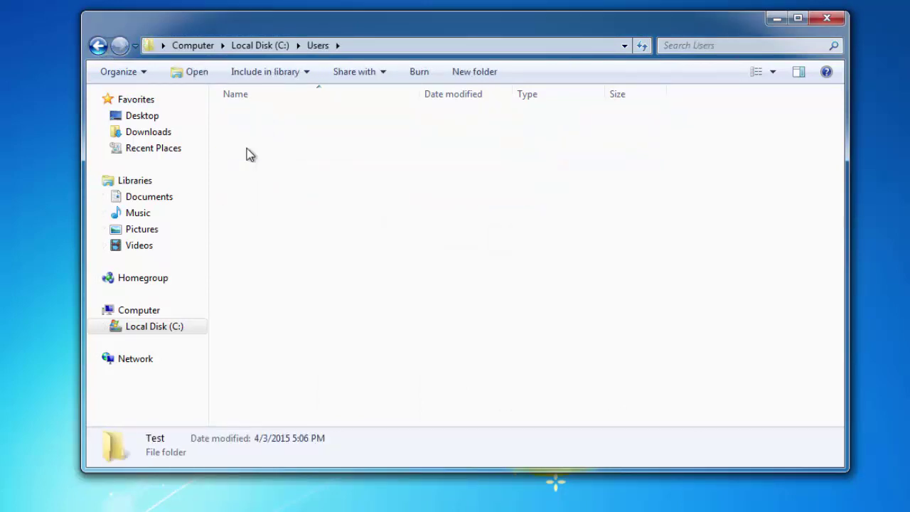
pyautogui.doubleClick(258, 117)
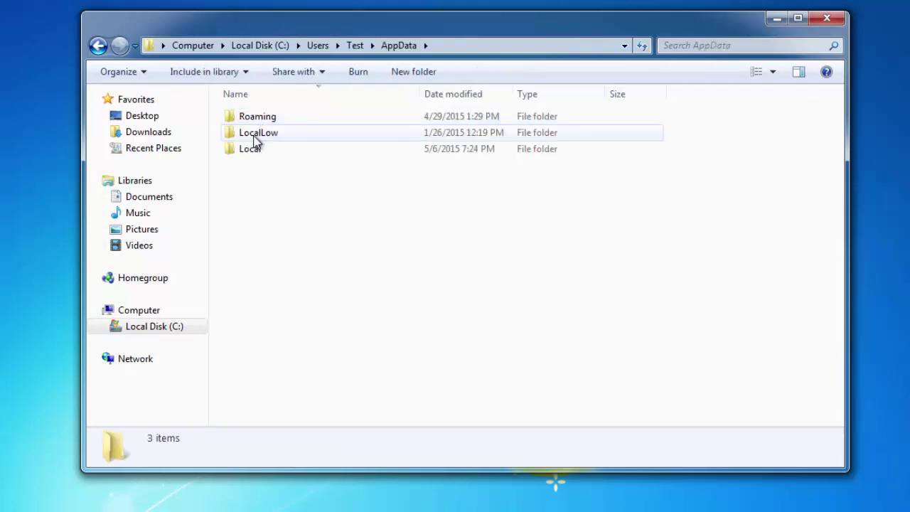
pyautogui.doubleClick(250, 150)
pyautogui.doubleClick(249, 280)
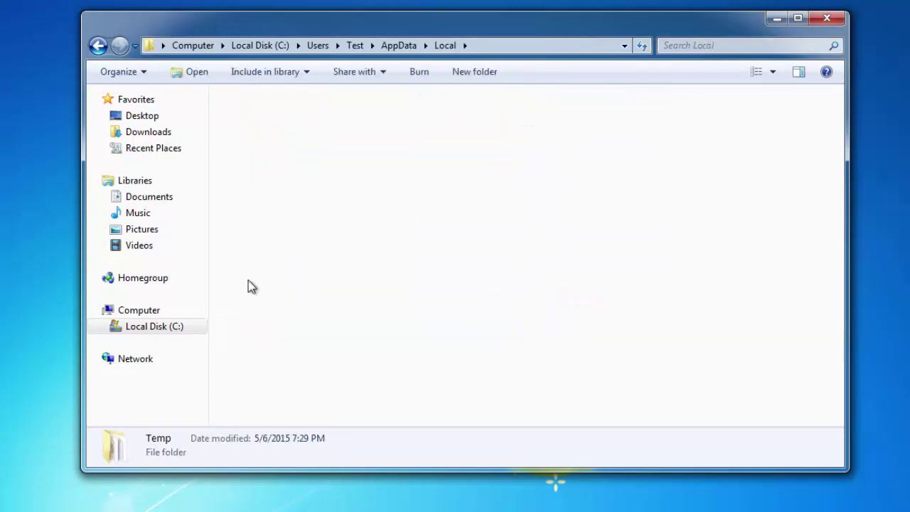
pyautogui.hotkey('ctrl', 'a')
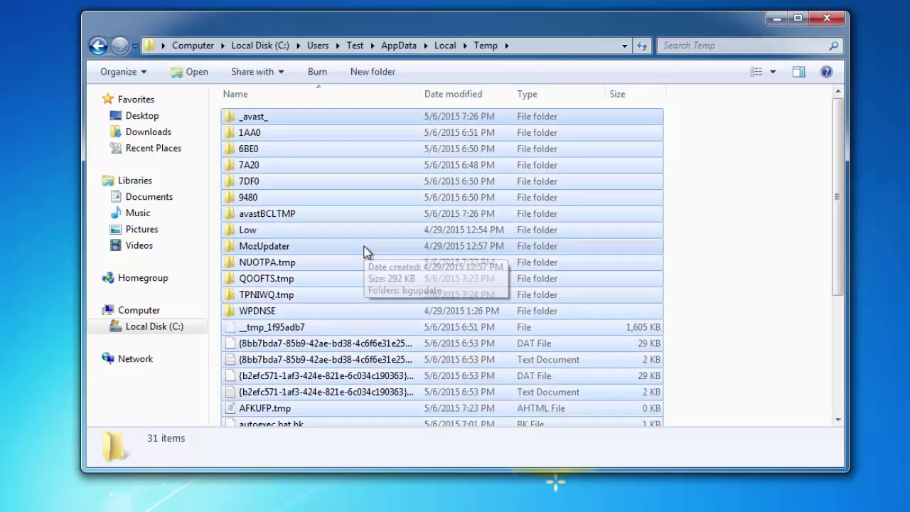
pyautogui.press('Delete')
pyautogui.press('Return')
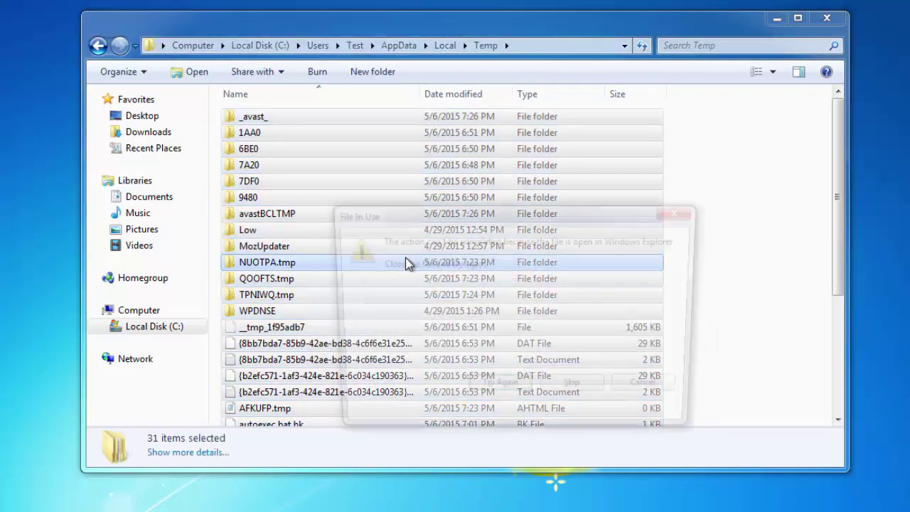
pyautogui.click(588, 387)
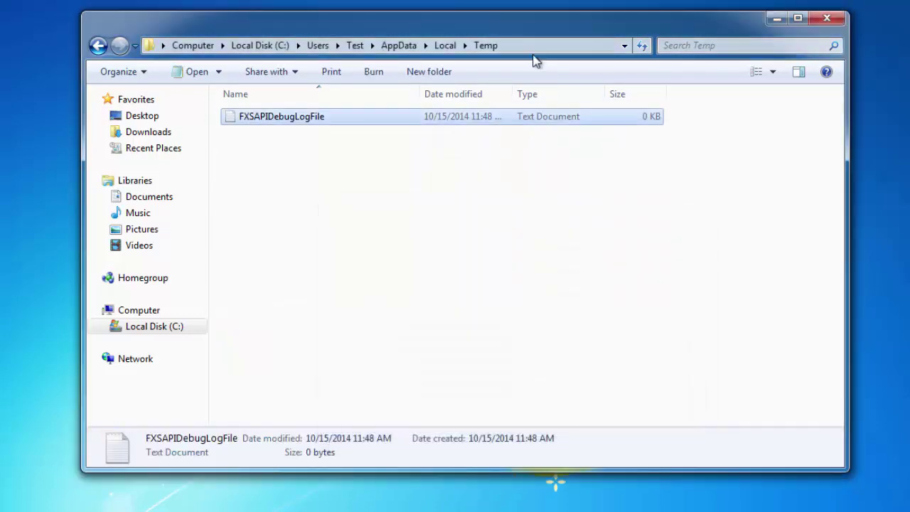
# Show the Temp folder's full path in the address bar and highlight its user-name part.
pyautogui.click(521, 47)
pyautogui.click(346, 44)
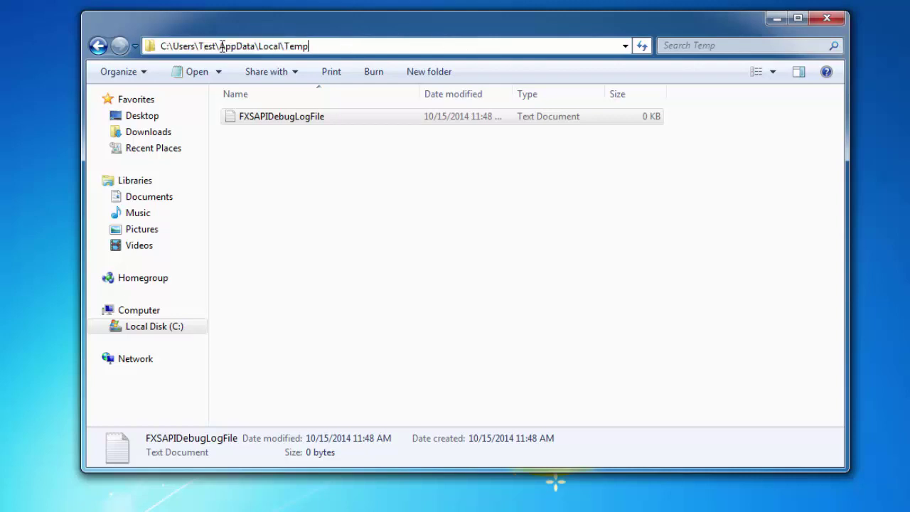
pyautogui.keyDown('shift'); pyautogui.click(157, 45); pyautogui.keyUp('shift')
pyautogui.moveTo(198, 46); pyautogui.dragTo(211, 47)
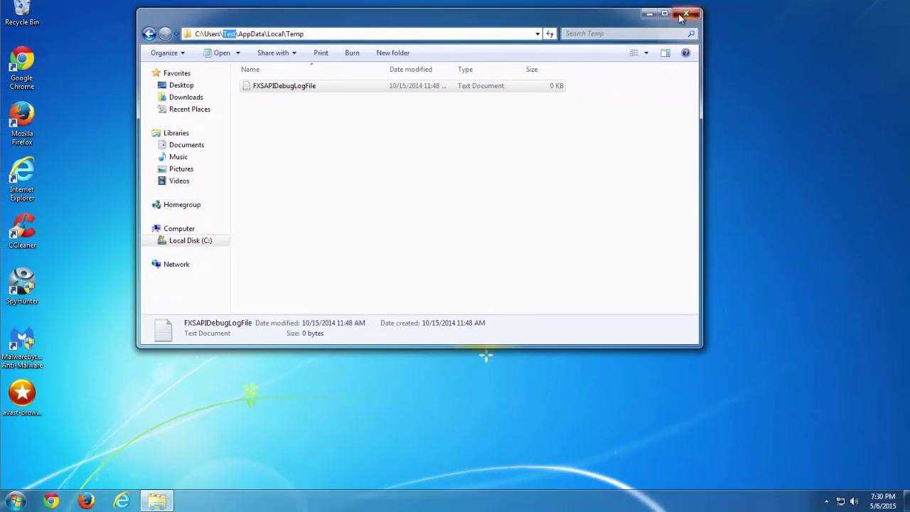
# Close Explorer, refresh the desktop, and reopen SpyHunter with Adware.PriceMinus selected.
pyautogui.click(684, 14)
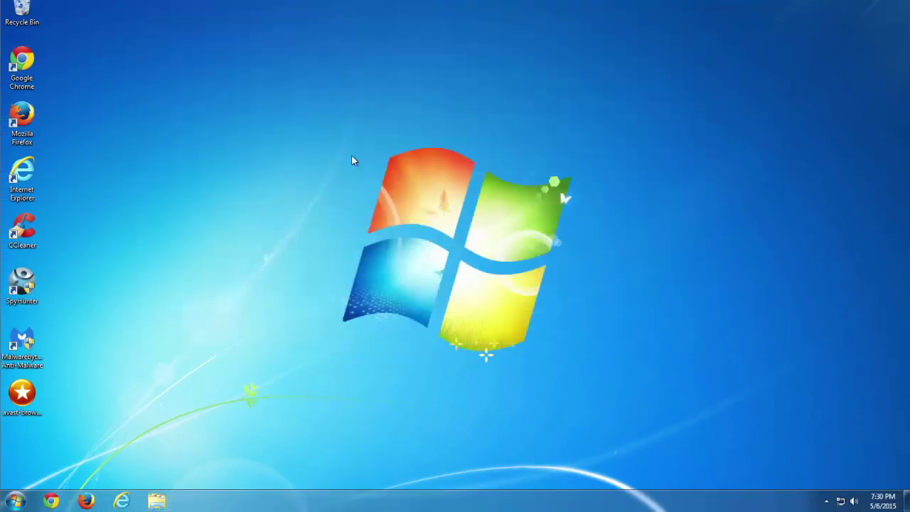
pyautogui.rightClick(167, 253)
pyautogui.click(203, 287)
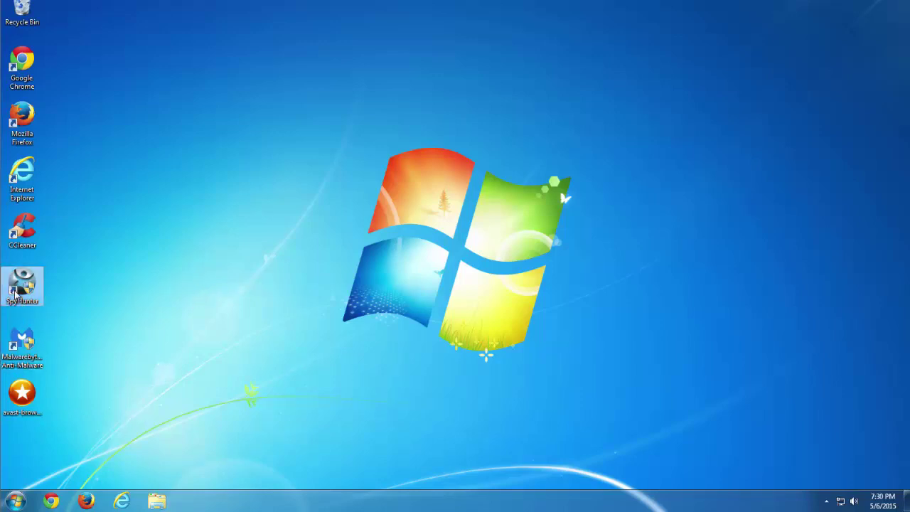
pyautogui.click(828, 501)
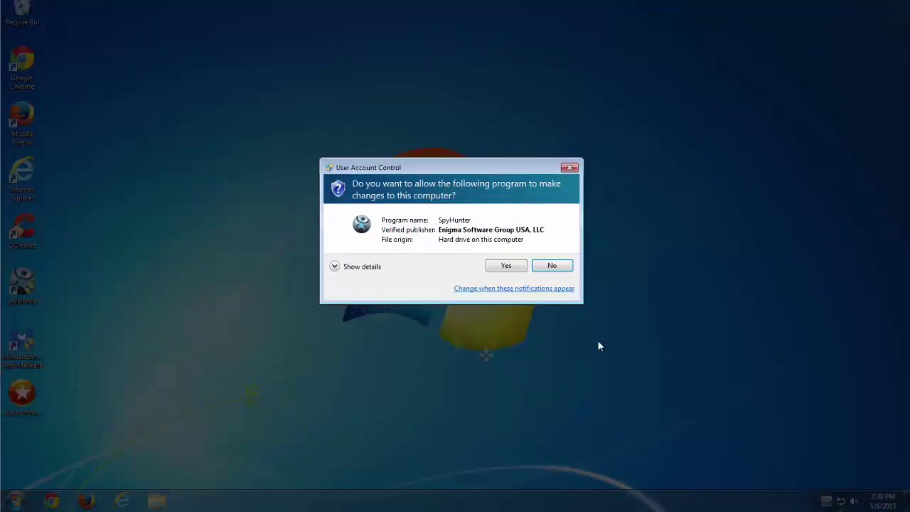
pyautogui.click(505, 264)
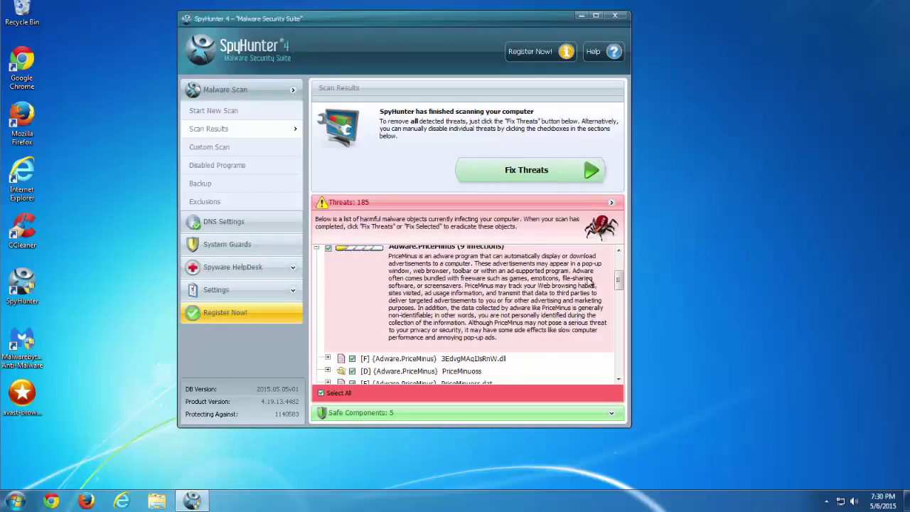
pyautogui.click(611, 283)
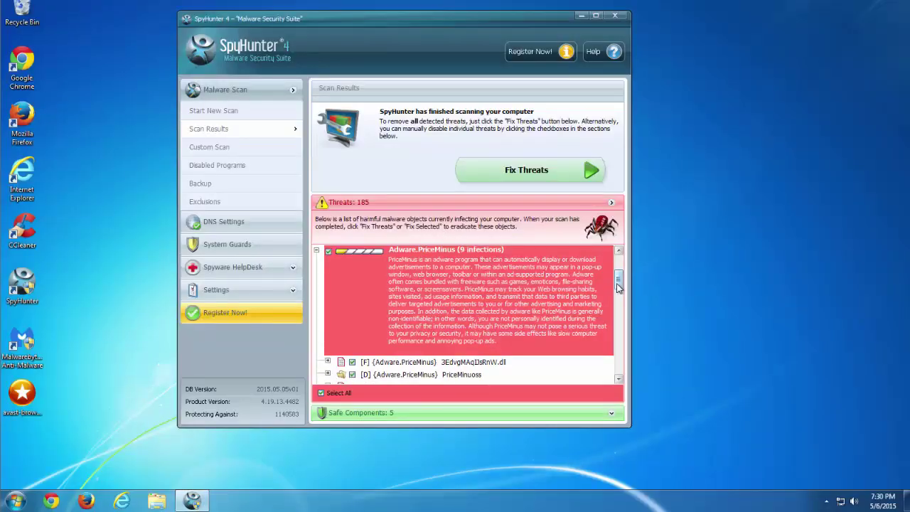
# Launch Malwarebytes Anti-Malware and approve its administrator permission prompt.
pyautogui.click(28, 342)
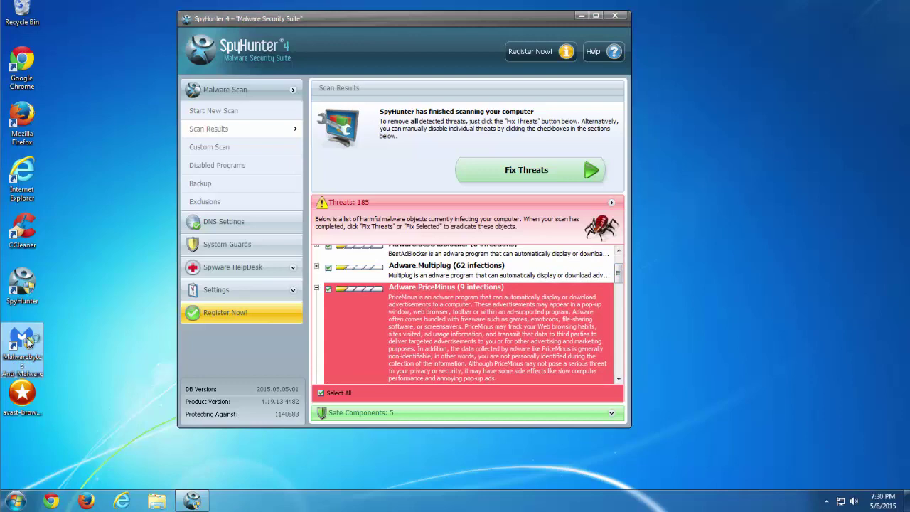
pyautogui.click(826, 501)
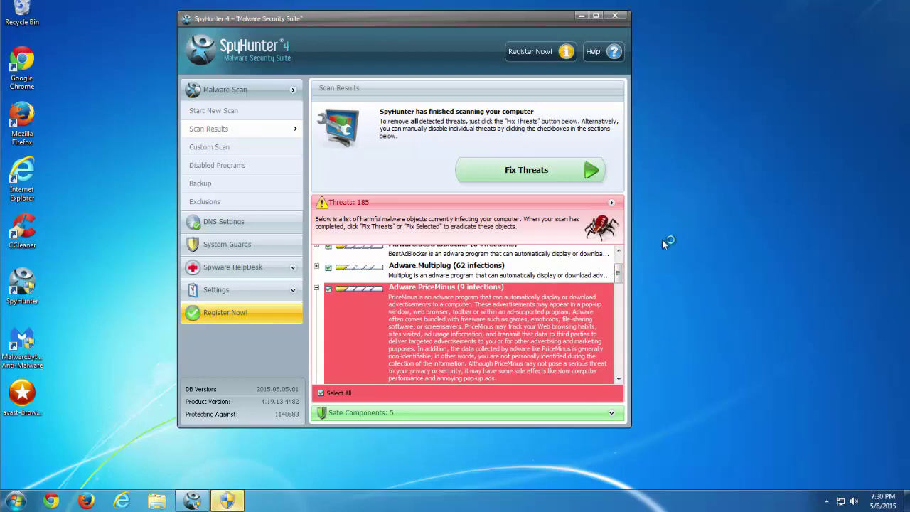
pyautogui.moveTo(442, 20); pyautogui.dragTo(449, 25)
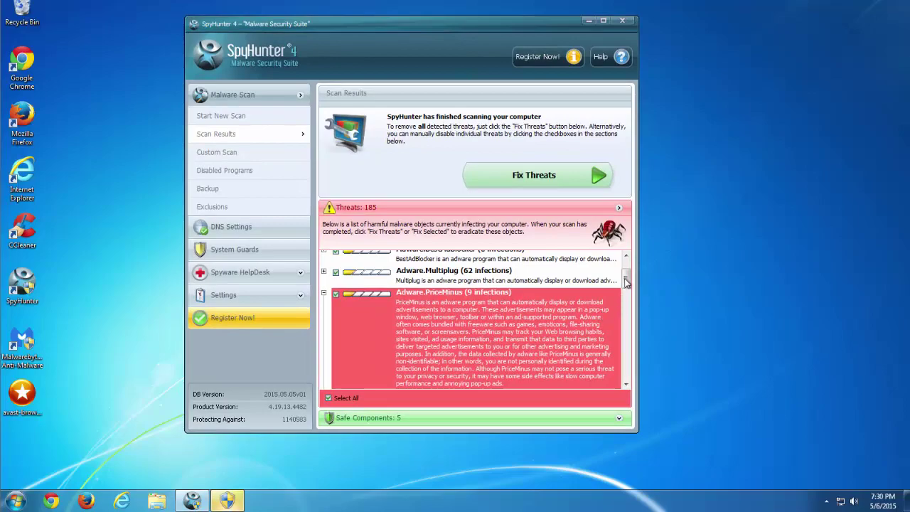
pyautogui.scroll(1, 461, 328)
pyautogui.click(235, 501)
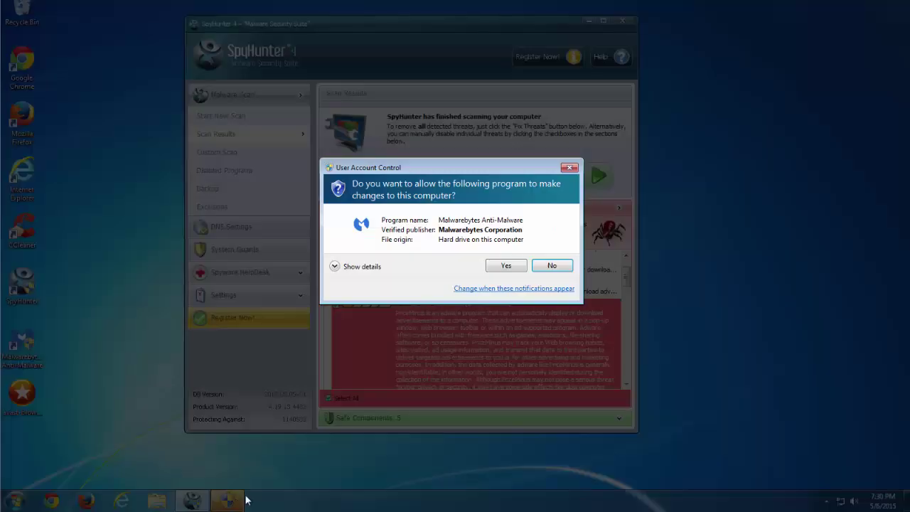
pyautogui.click(505, 267)
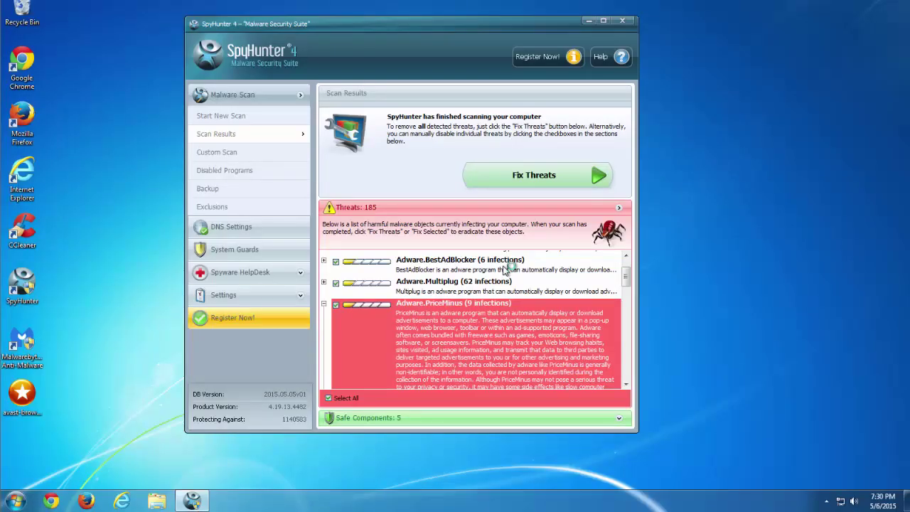